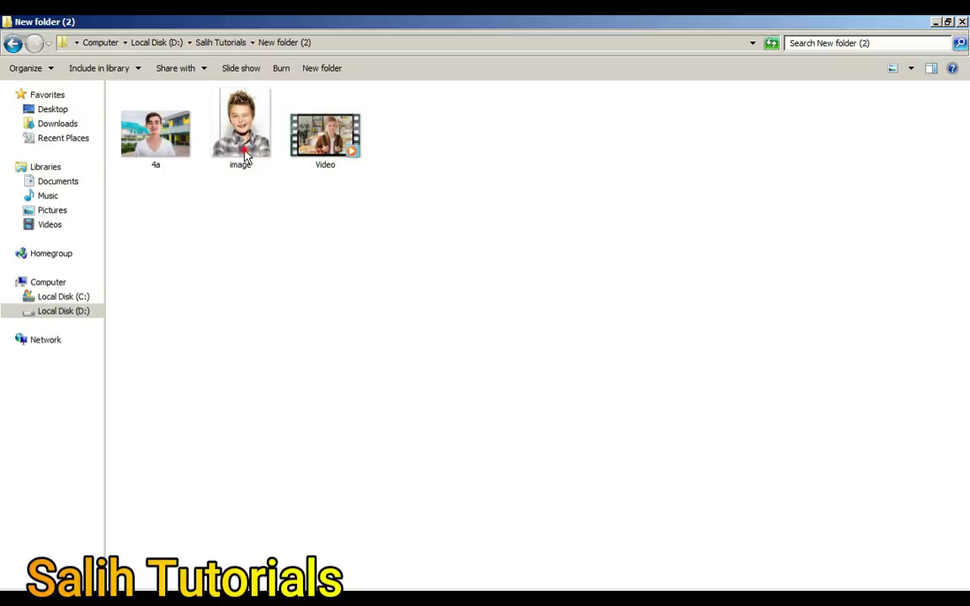
Select the boy's portrait 'image' in New folder (2) and open it in Photoshop.
{"action": "left_click", "coordinate": [243, 155]}
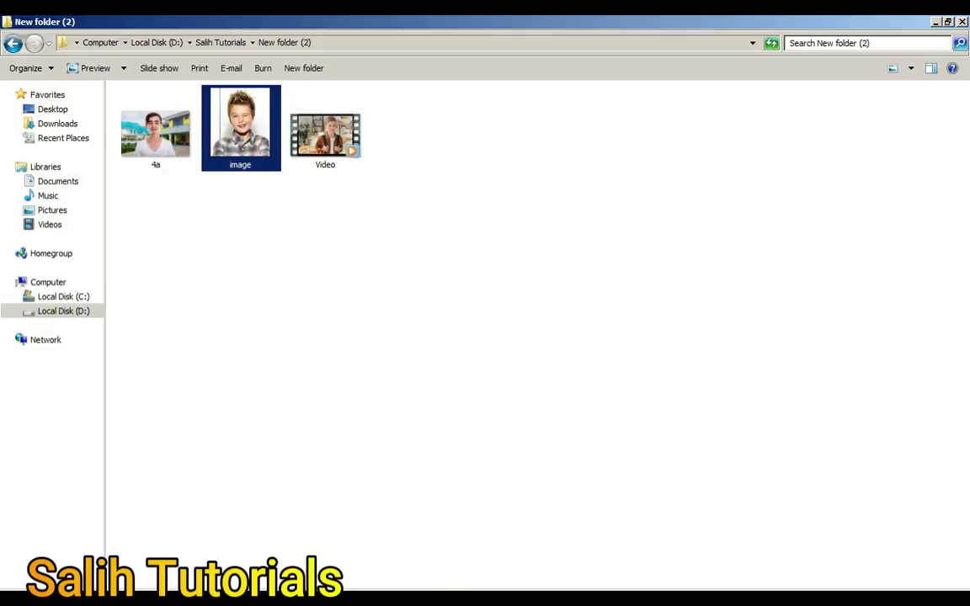
{"action": "key", "text": "Return"}
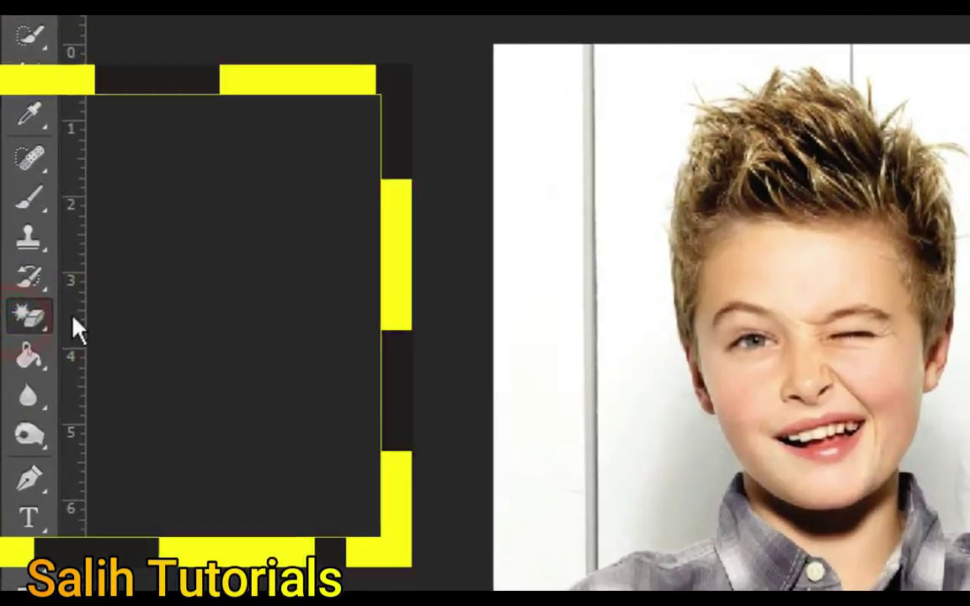
Erase the white wall on both sides of the boy with the Magic Eraser.
{"action": "left_click", "coordinate": [645, 136]}
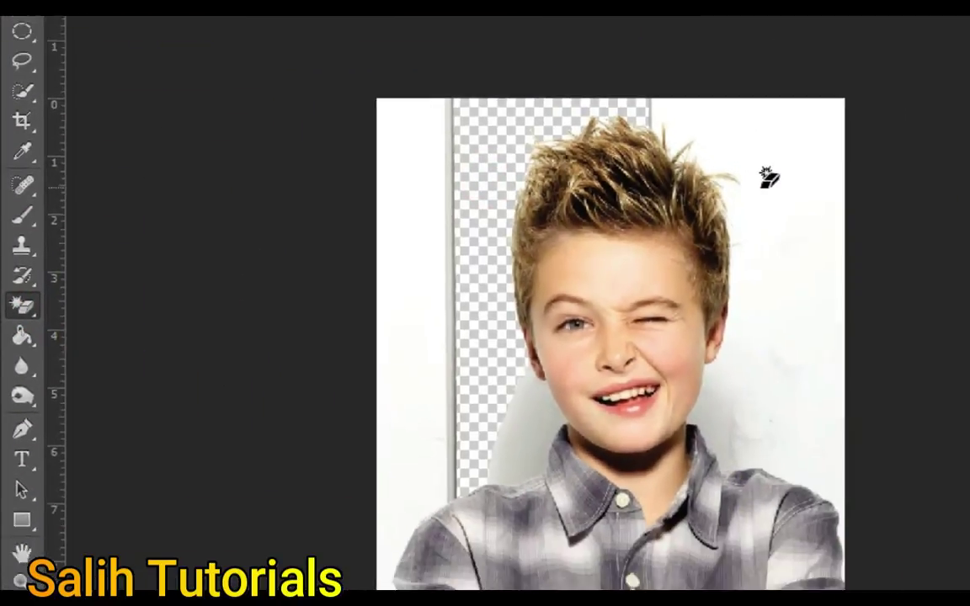
{"action": "left_click", "coordinate": [770, 180]}
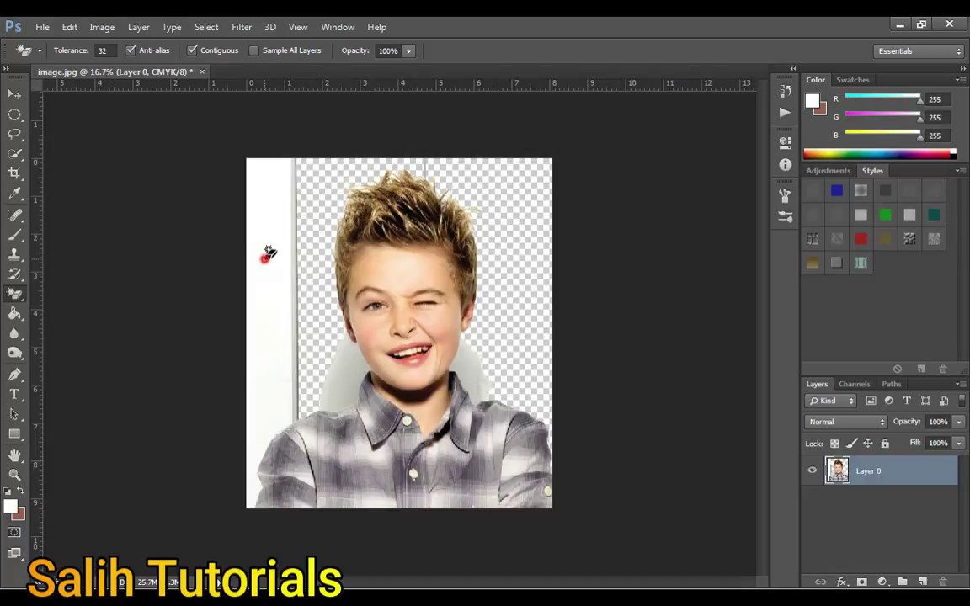
{"action": "left_click", "coordinate": [268, 252]}
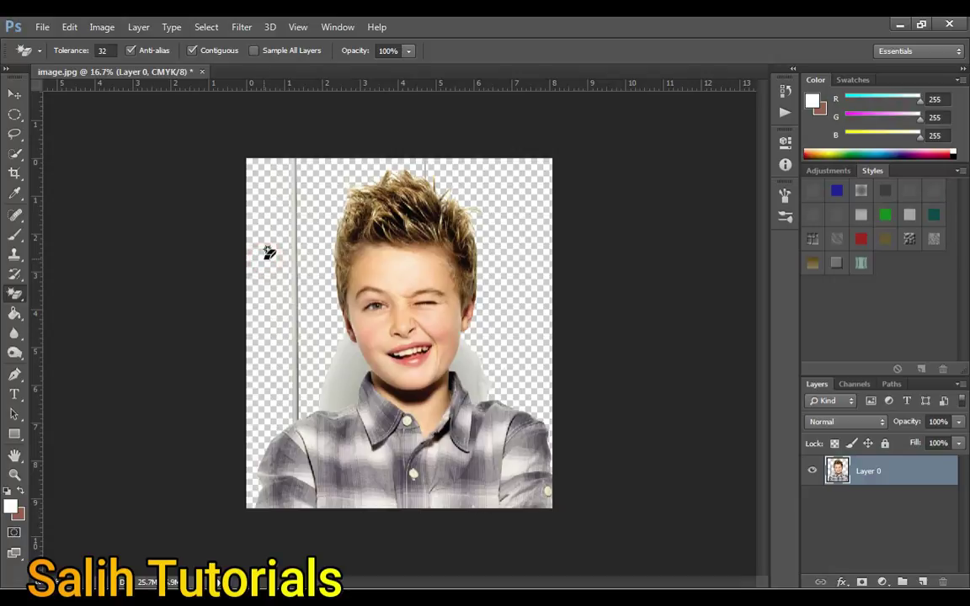
Zoom in on the top of the hair and return to the Magic Eraser.
{"action": "key", "text": "z"}
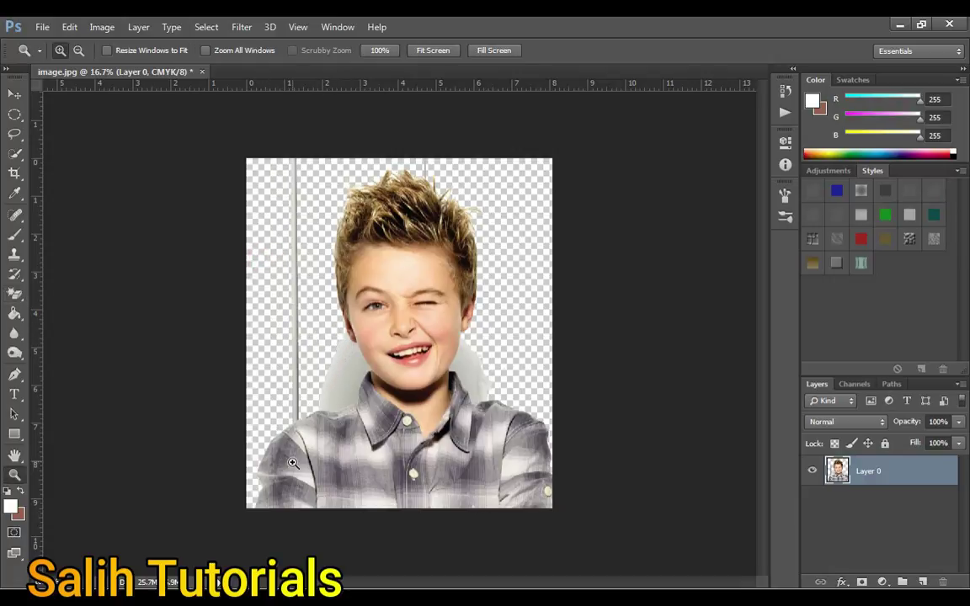
{"action": "left_click_drag", "start_coordinate": [263, 416], "coordinate": [446, 275]}
{"action": "left_click", "coordinate": [15, 291]}
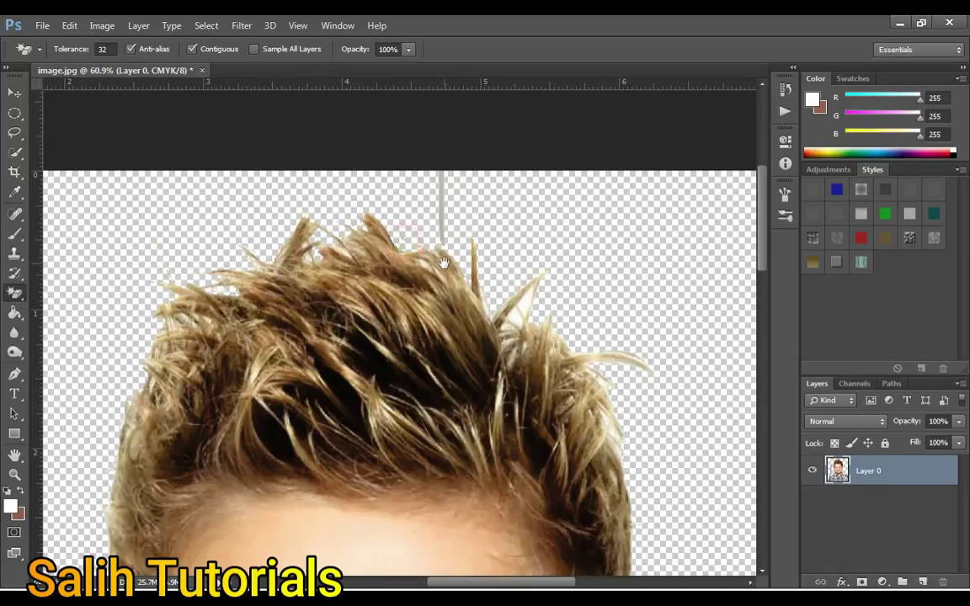
{"action": "scroll", "coordinate": [409, 237], "scroll_direction": "down", "scroll_amount": 2}
{"action": "scroll", "coordinate": [410, 237], "scroll_direction": "right", "scroll_amount": 3}
{"action": "scroll", "coordinate": [422, 253], "scroll_direction": "down", "scroll_amount": 3}
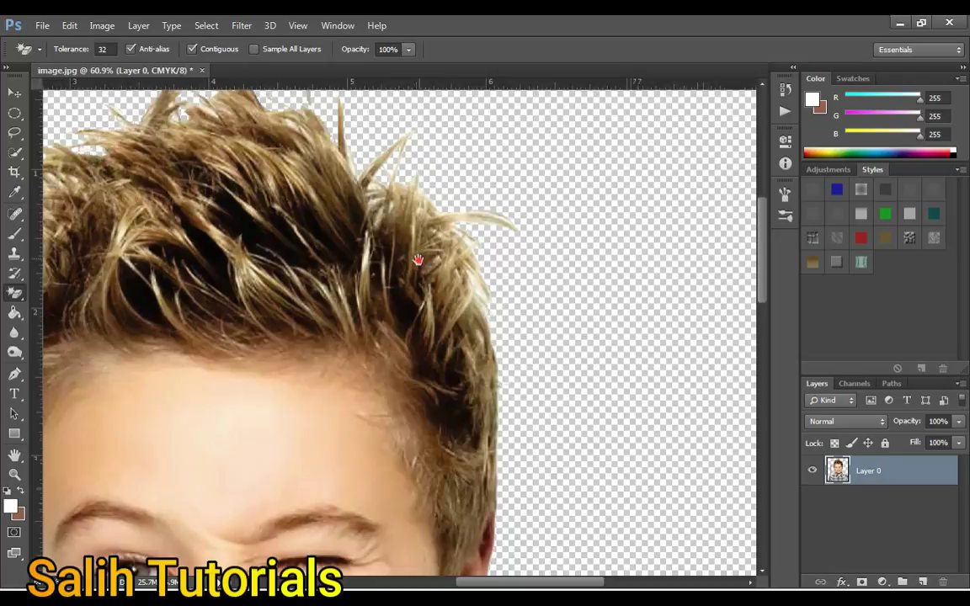
{"action": "scroll", "coordinate": [602, 249], "scroll_direction": "left", "scroll_amount": 4}
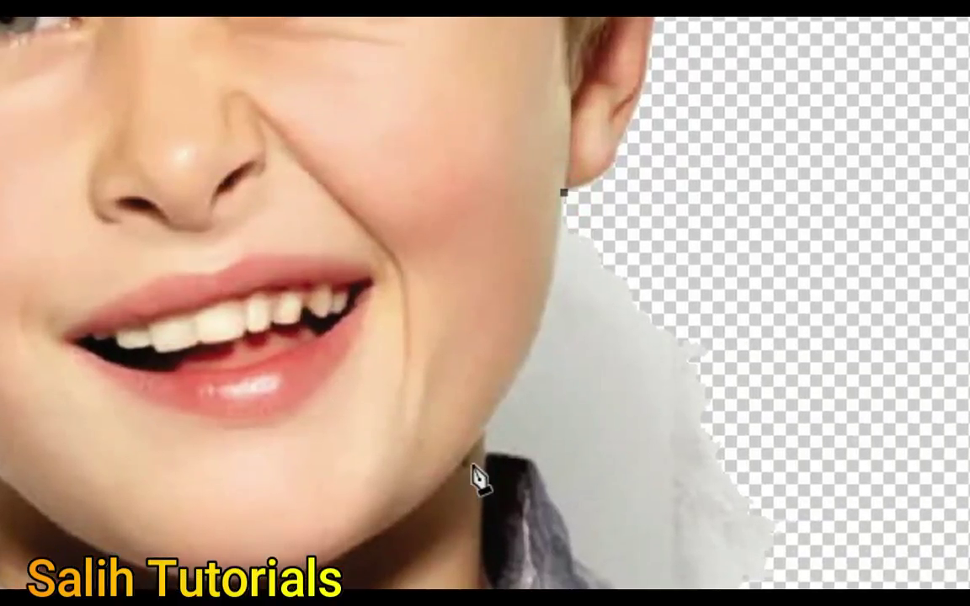
Trace the pen path from the ear along the jaw and chin to the left side of the head.
{"action": "left_click_drag", "start_coordinate": [473, 443], "coordinate": [396, 540]}
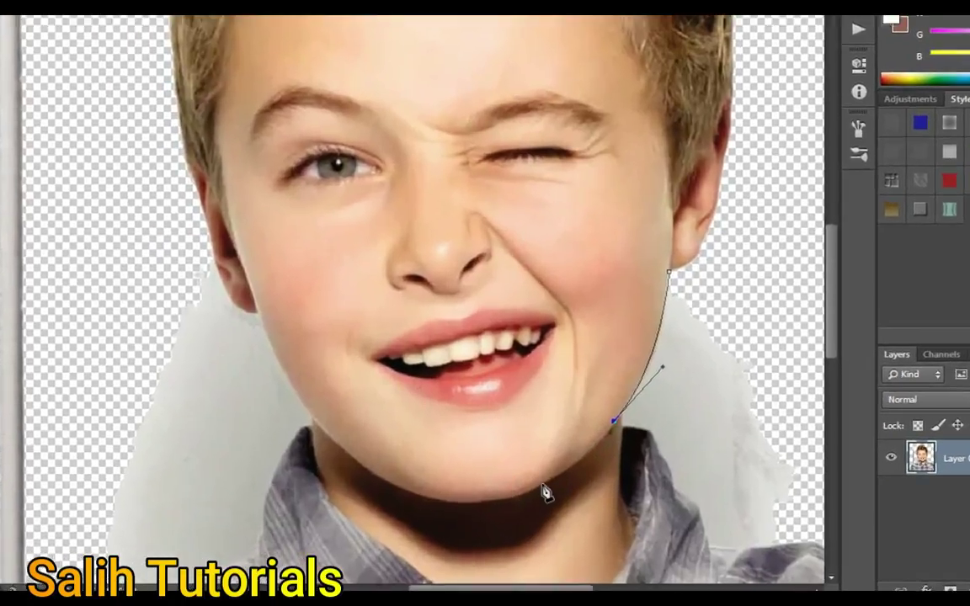
{"action": "left_click_drag", "start_coordinate": [422, 497], "coordinate": [398, 500]}
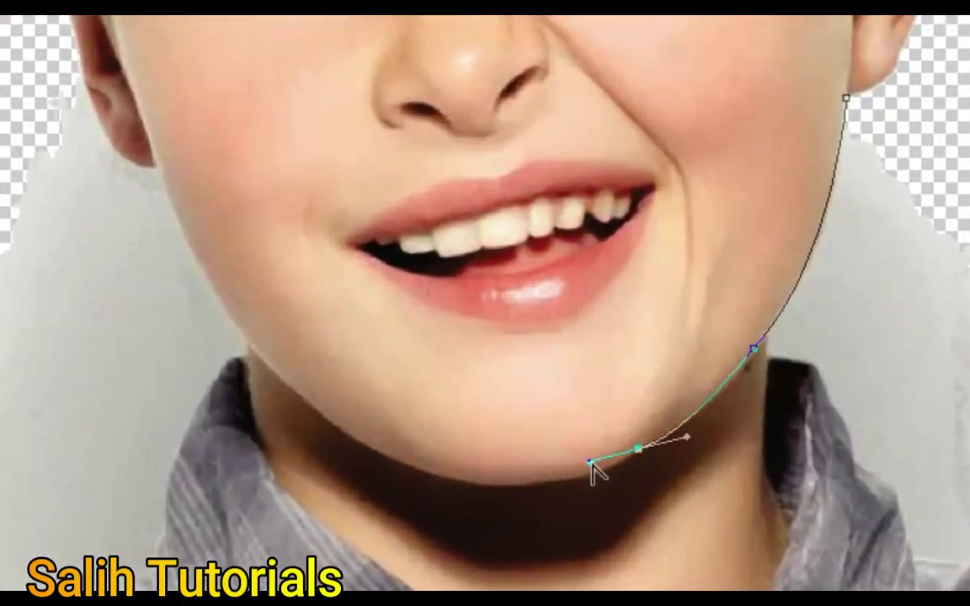
{"action": "left_click", "coordinate": [606, 460], "text": "alt"}
{"action": "left_click", "coordinate": [347, 444]}
{"action": "left_click_drag", "start_coordinate": [336, 430], "coordinate": [156, 318]}
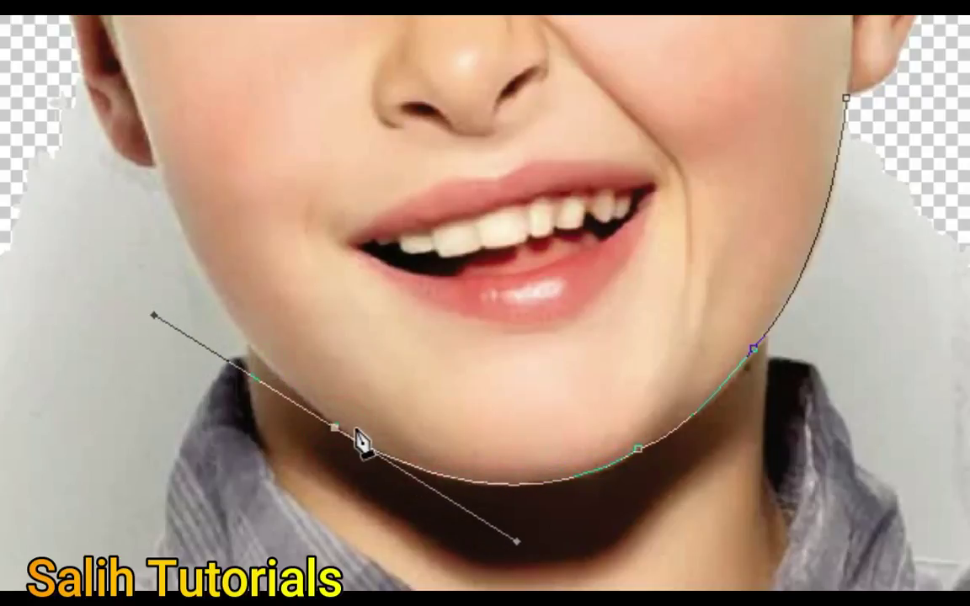
{"action": "left_click", "coordinate": [336, 428], "text": "alt"}
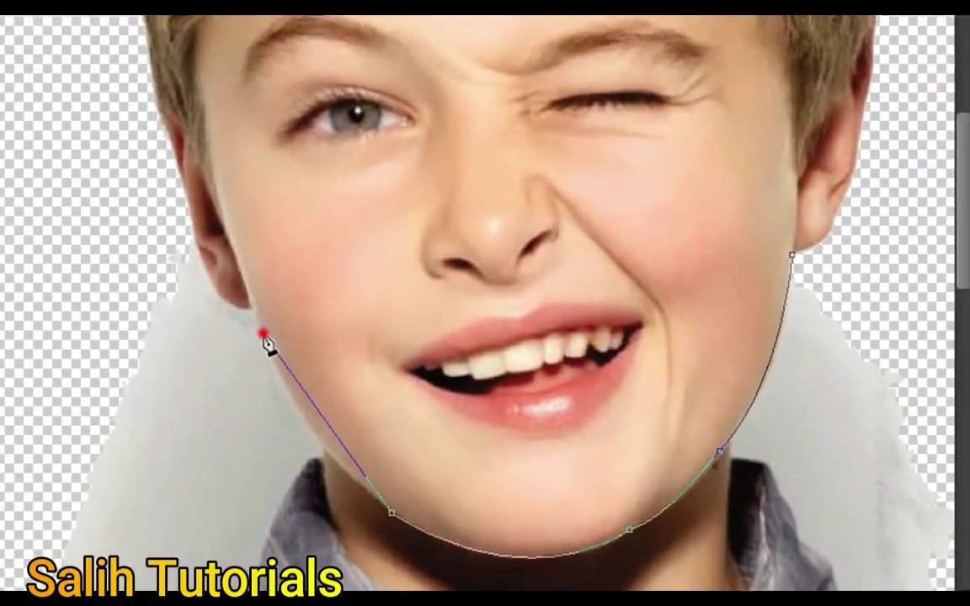
{"action": "left_click_drag", "start_coordinate": [229, 299], "coordinate": [202, 183]}
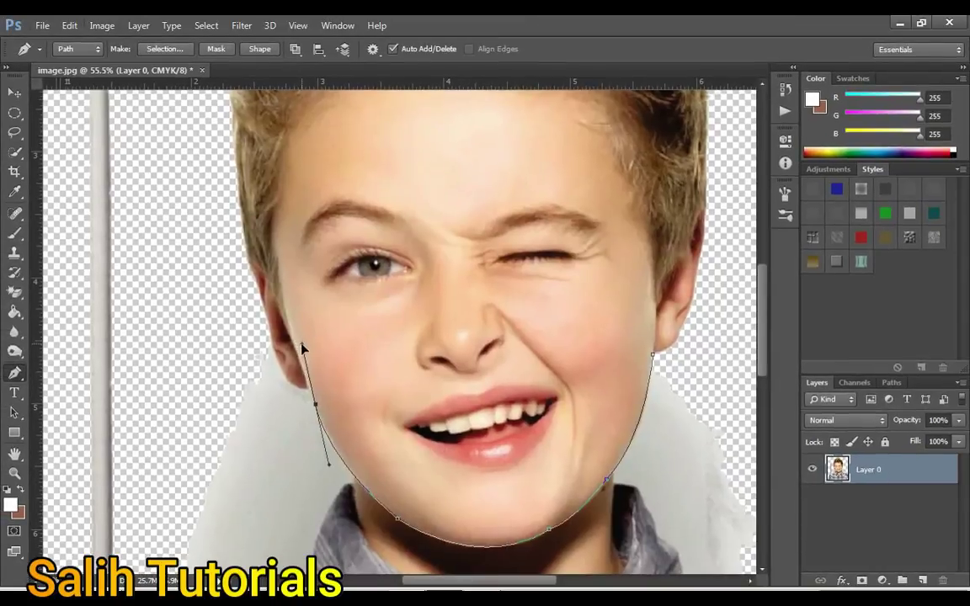
{"action": "left_click", "coordinate": [313, 399], "text": "alt"}
{"action": "left_click_drag", "start_coordinate": [279, 368], "coordinate": [301, 432]}
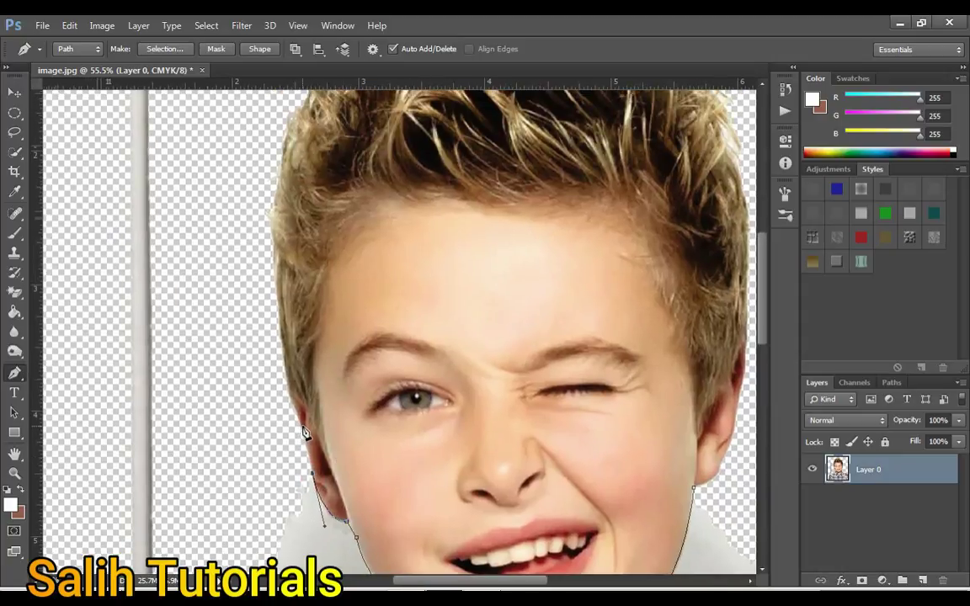
{"action": "left_click_drag", "start_coordinate": [289, 368], "coordinate": [327, 414]}
Continue the path around the spiky hair and right cheek, closing it at the start point.
{"action": "left_click", "coordinate": [288, 186]}
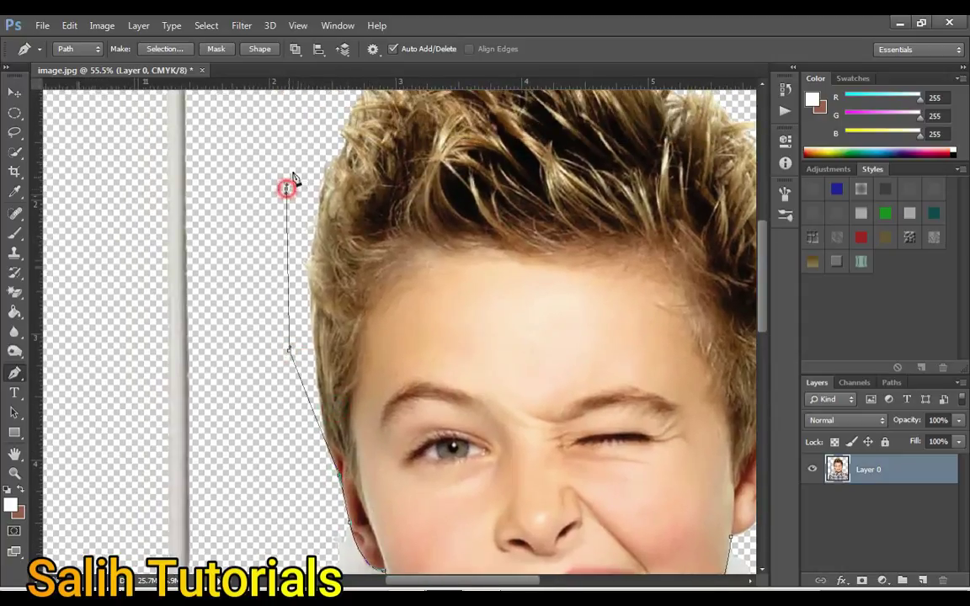
{"action": "left_click_drag", "start_coordinate": [325, 139], "coordinate": [192, 422]}
{"action": "left_click_drag", "start_coordinate": [255, 303], "coordinate": [288, 289]}
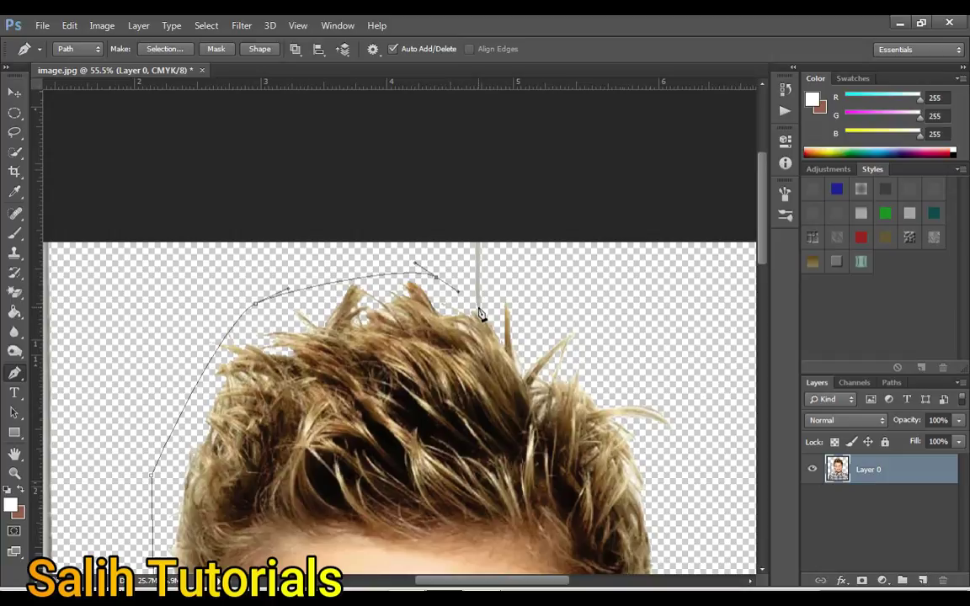
{"action": "left_click_drag", "start_coordinate": [553, 376], "coordinate": [481, 329]}
{"action": "left_click_drag", "start_coordinate": [446, 261], "coordinate": [503, 290]}
{"action": "left_click_drag", "start_coordinate": [630, 394], "coordinate": [653, 451]}
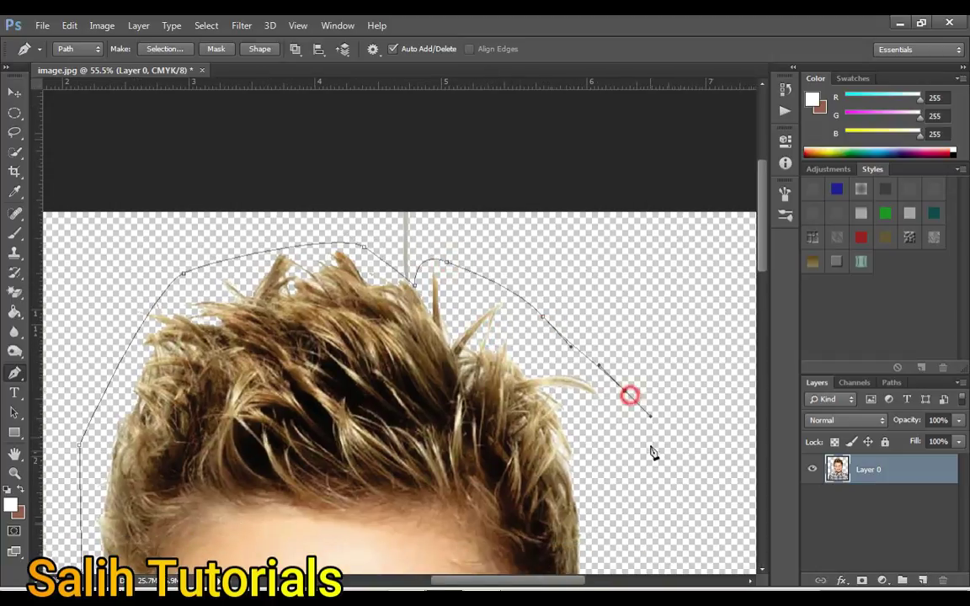
{"action": "left_click_drag", "start_coordinate": [640, 552], "coordinate": [436, 320]}
{"action": "left_click_drag", "start_coordinate": [516, 392], "coordinate": [721, 219]}
{"action": "left_click_drag", "start_coordinate": [612, 368], "coordinate": [564, 403]}
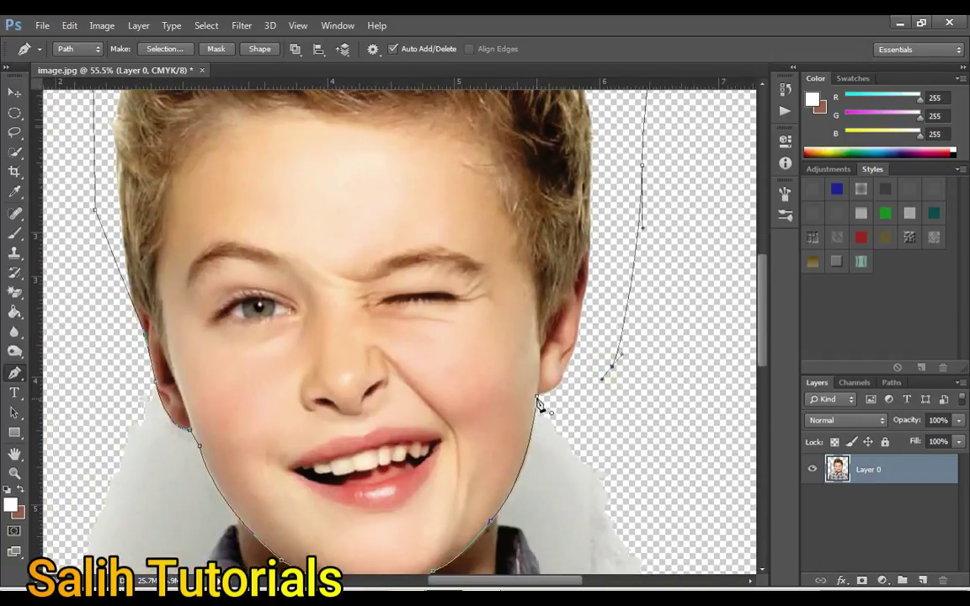
{"action": "left_click", "coordinate": [539, 406]}
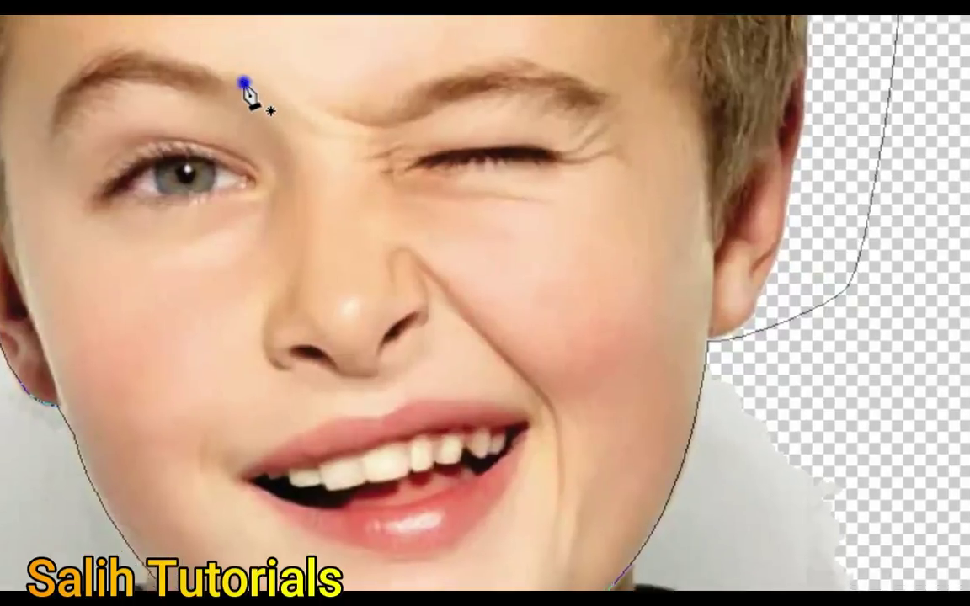
Convert the head outline path into a selection with a 1 px feather.
{"action": "right_click", "coordinate": [293, 266]}
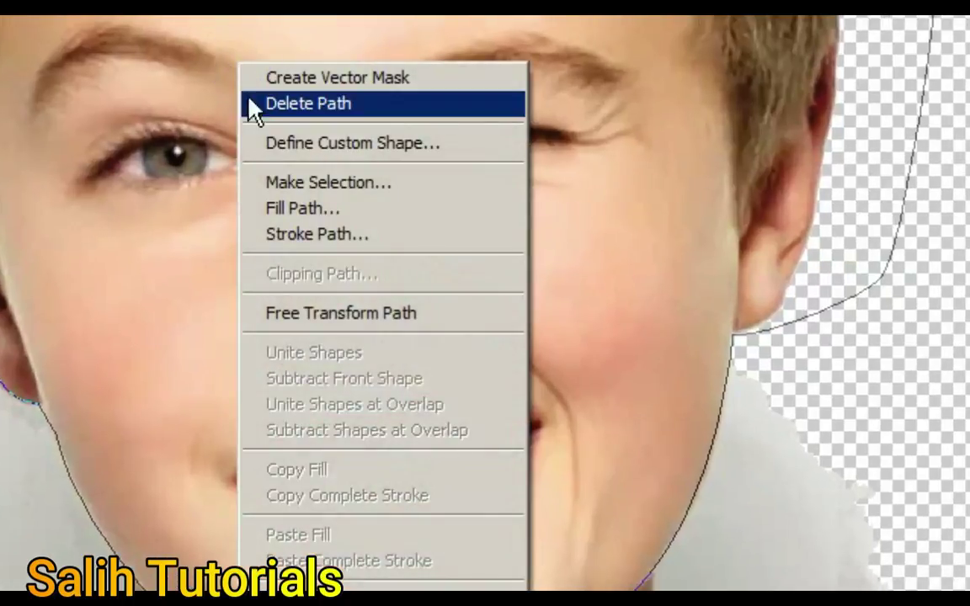
{"action": "left_click", "coordinate": [326, 189]}
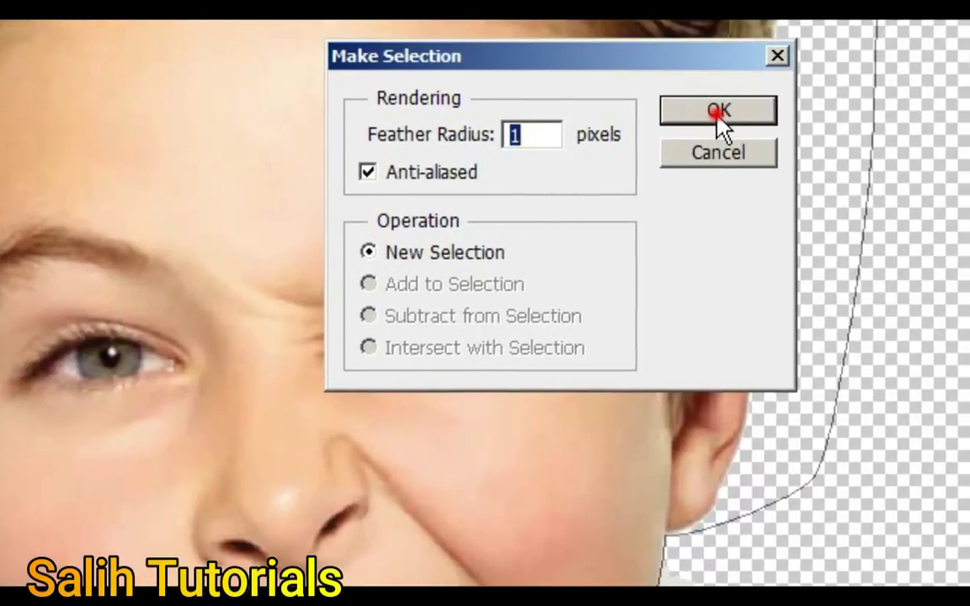
{"action": "left_click", "coordinate": [718, 111]}
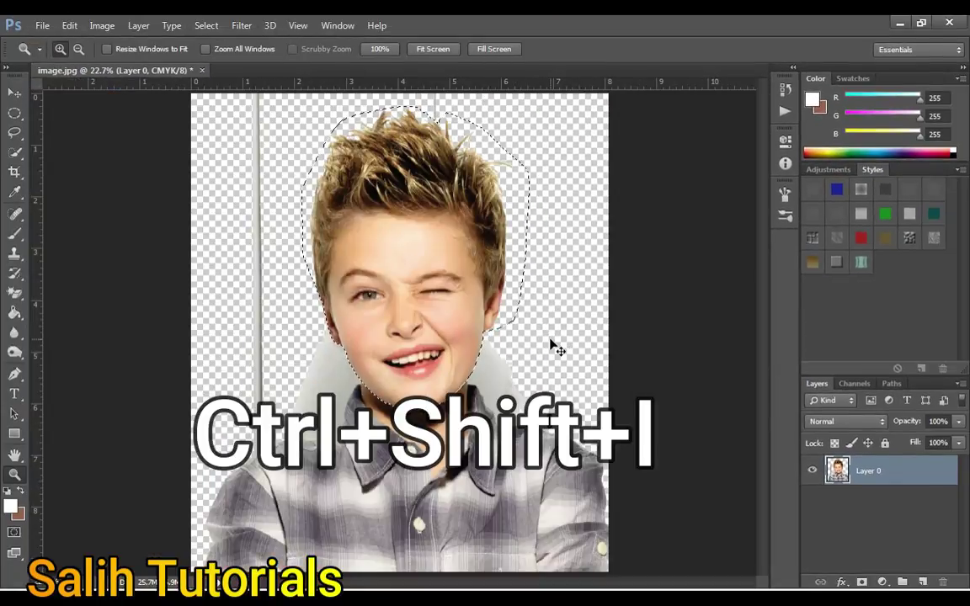
Invert the selection, delete the shirt and leftover background, and deselect.
{"action": "key", "text": "ctrl+shift+i"}
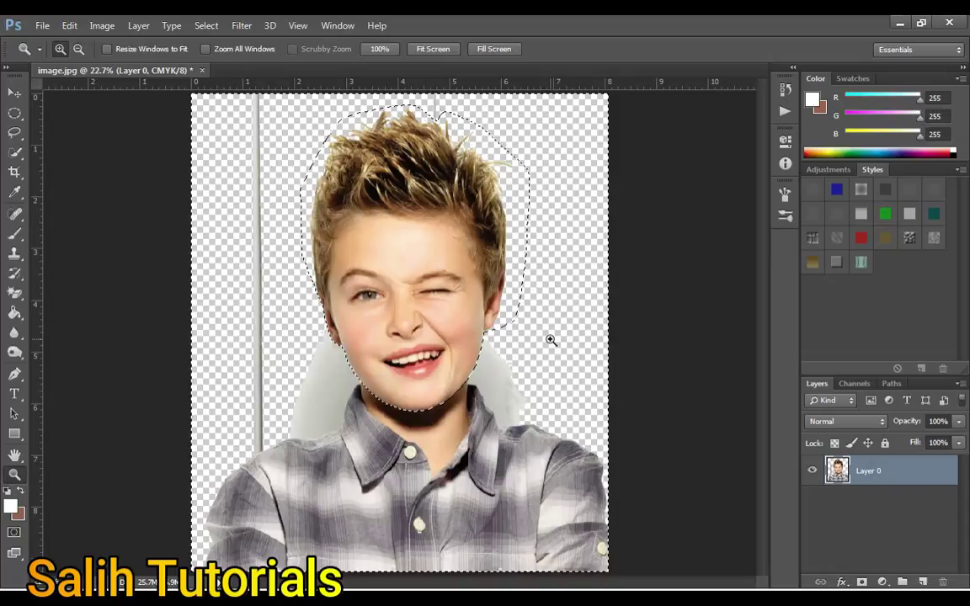
{"action": "key", "text": "Delete"}
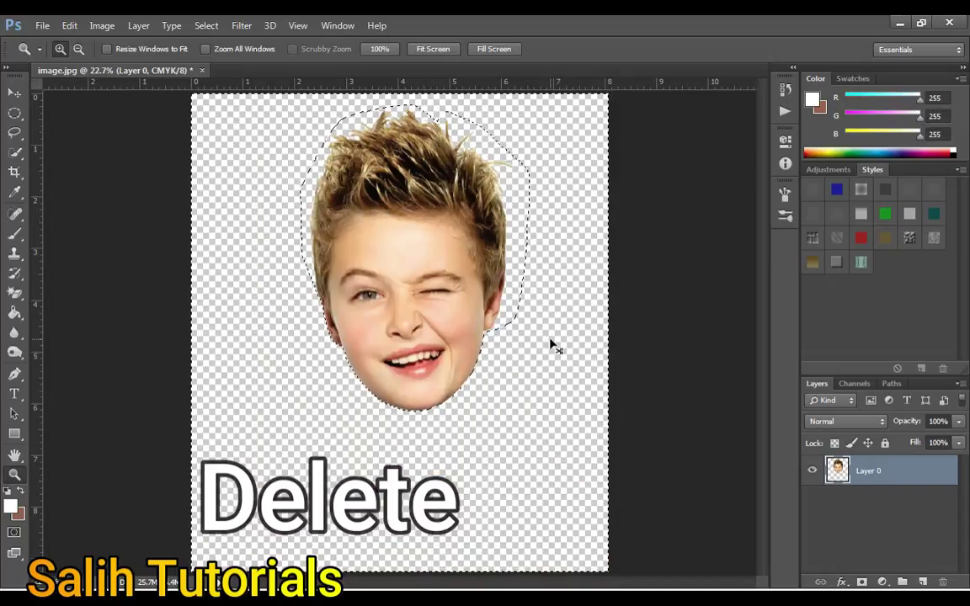
{"action": "key", "text": "ctrl+d"}
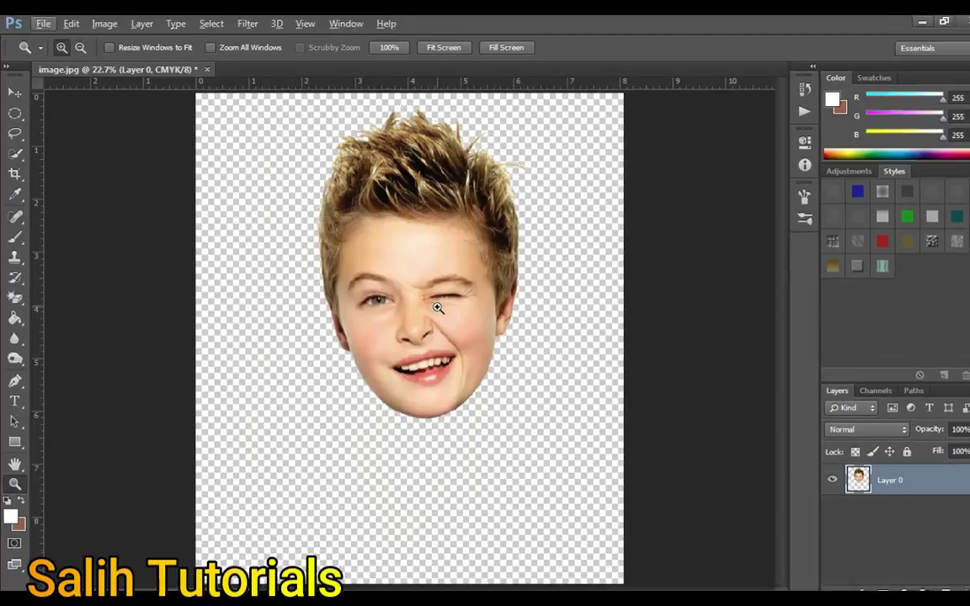
Crop the canvas to a box around the head, raising the top edge above the hair.
{"action": "key", "text": "c"}
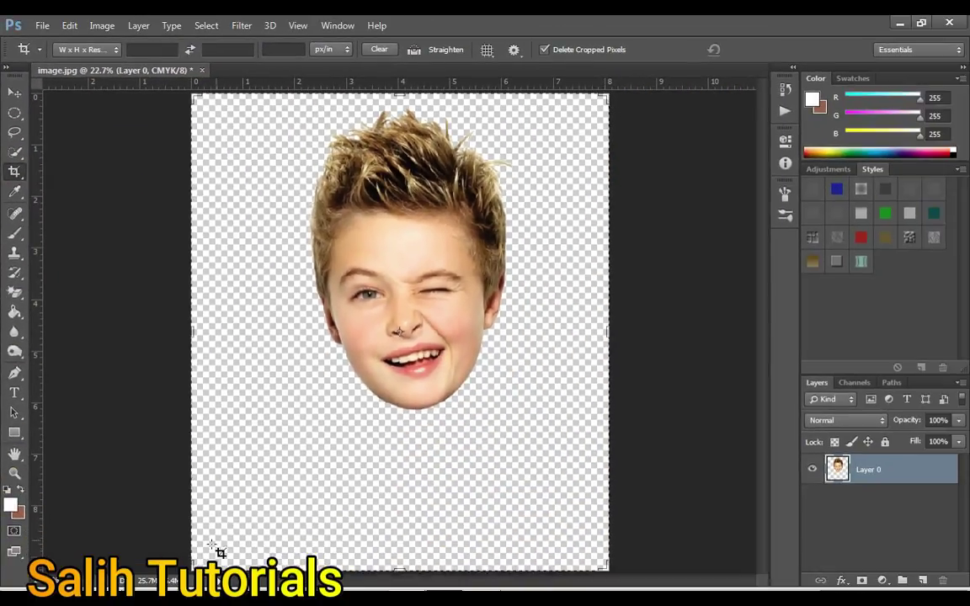
{"action": "left_click_drag", "start_coordinate": [402, 331], "coordinate": [513, 498]}
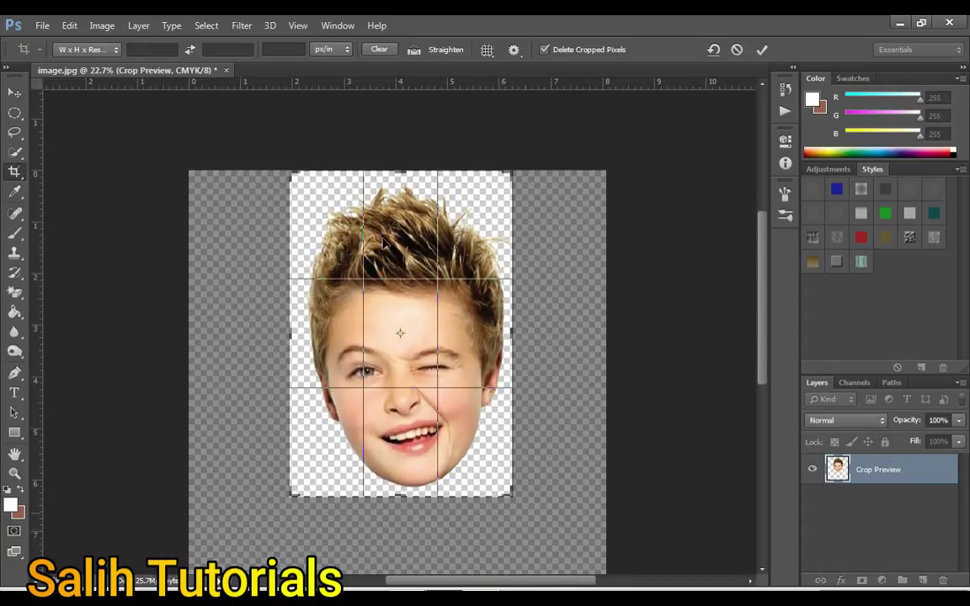
{"action": "mouse_move", "coordinate": [406, 177]}
{"action": "left_mouse_down"}
{"action": "mouse_move", "coordinate": [403, 165]}
{"action": "mouse_move", "coordinate": [409, 177]}
{"action": "left_mouse_up"}
{"action": "double_click", "coordinate": [444, 303]}
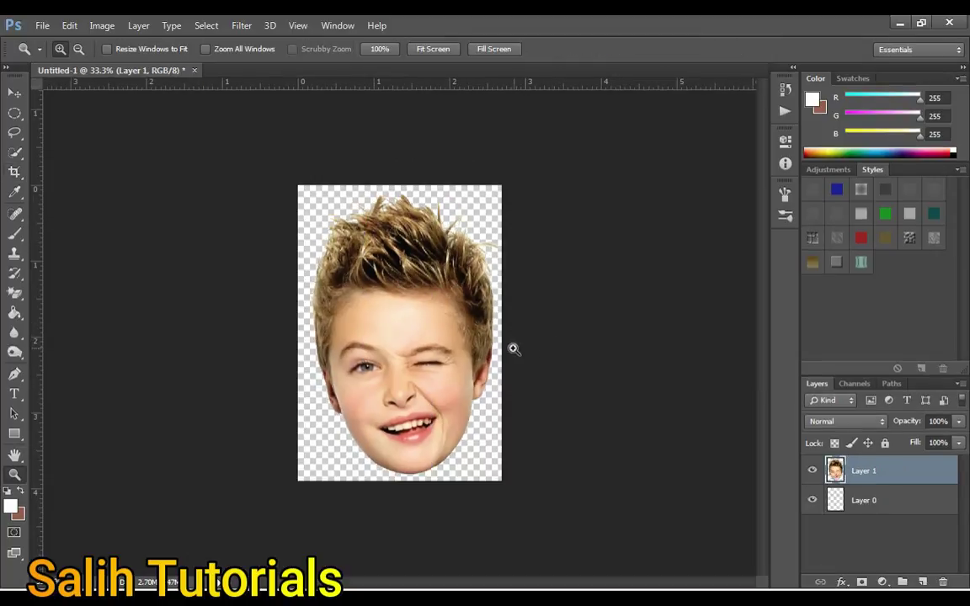
Save the cut-out head in PNG format with the file name 'png'.
{"action": "key", "text": "ctrl+s"}
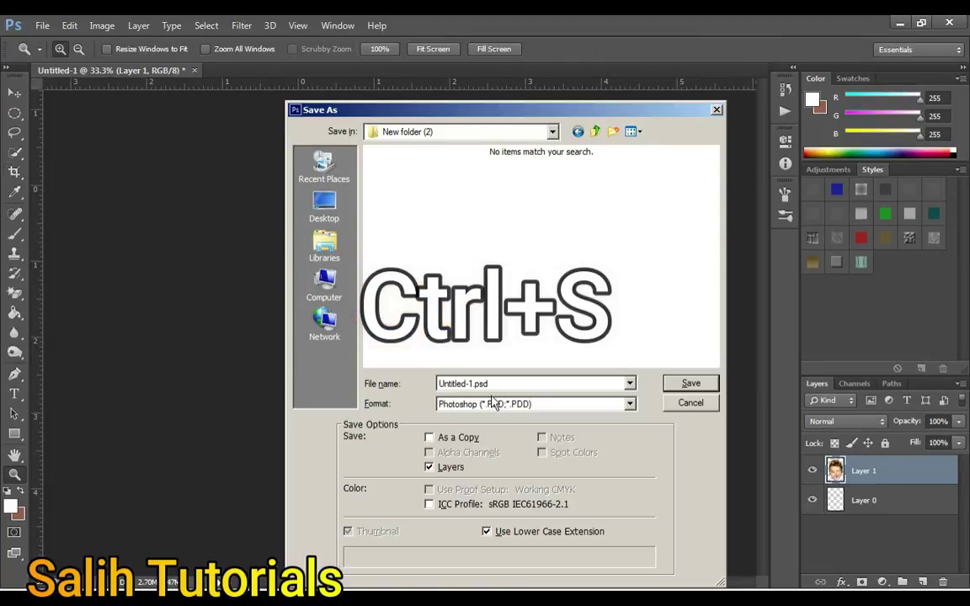
{"action": "left_click", "coordinate": [492, 402]}
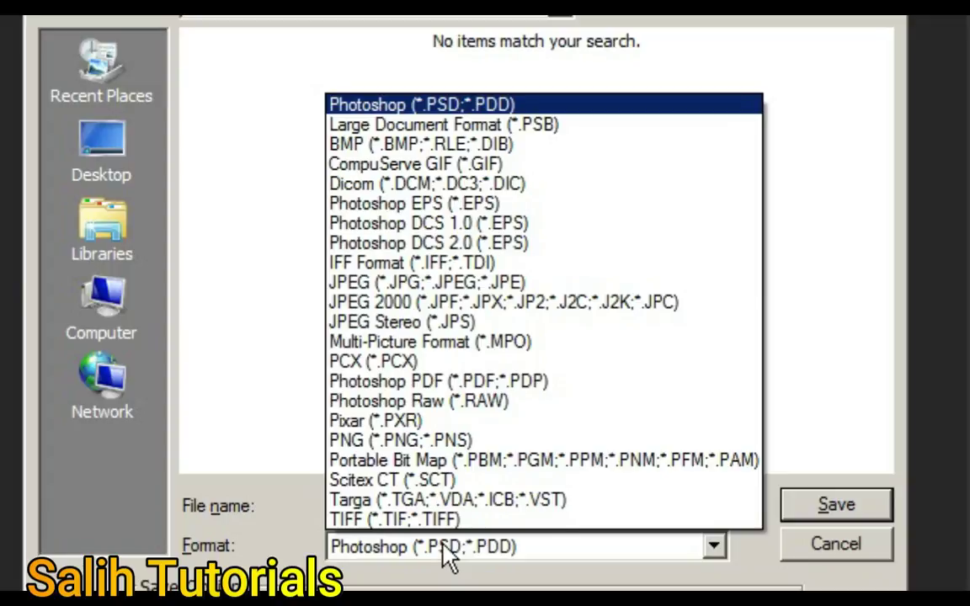
{"action": "left_click", "coordinate": [450, 440]}
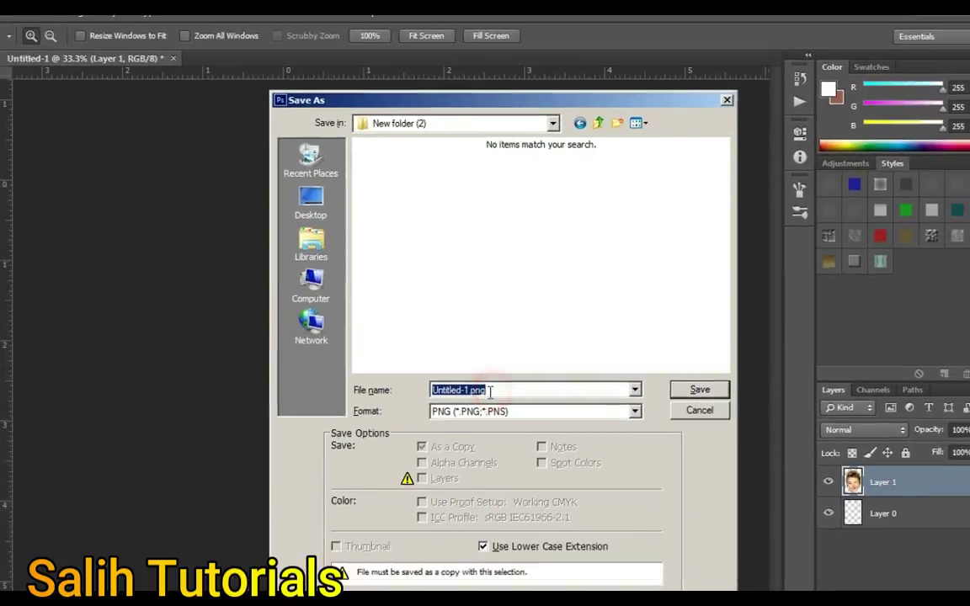
{"action": "type", "text": "png imag"}
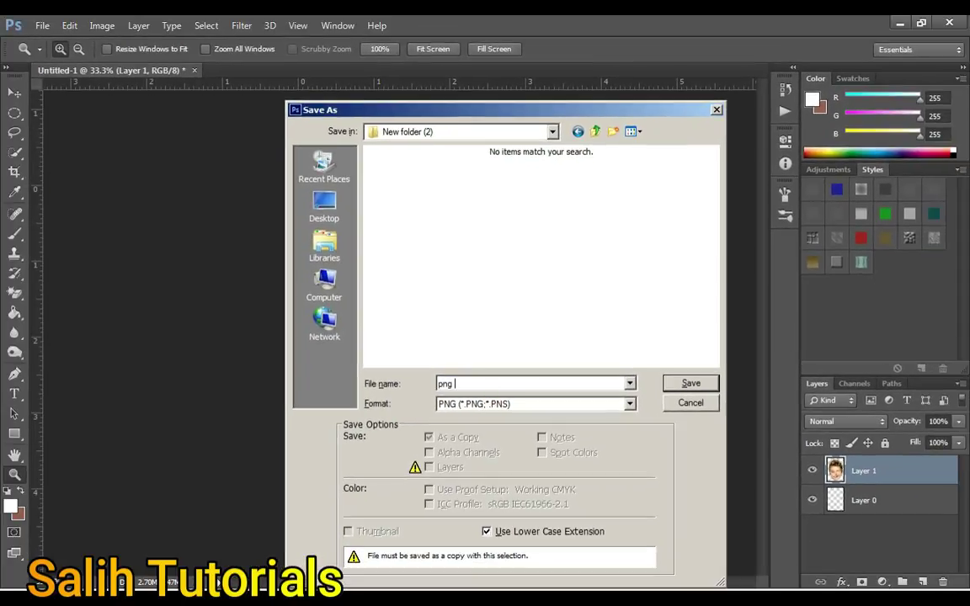
{"action": "key", "text": "Return"}
{"action": "key", "text": "Return"}
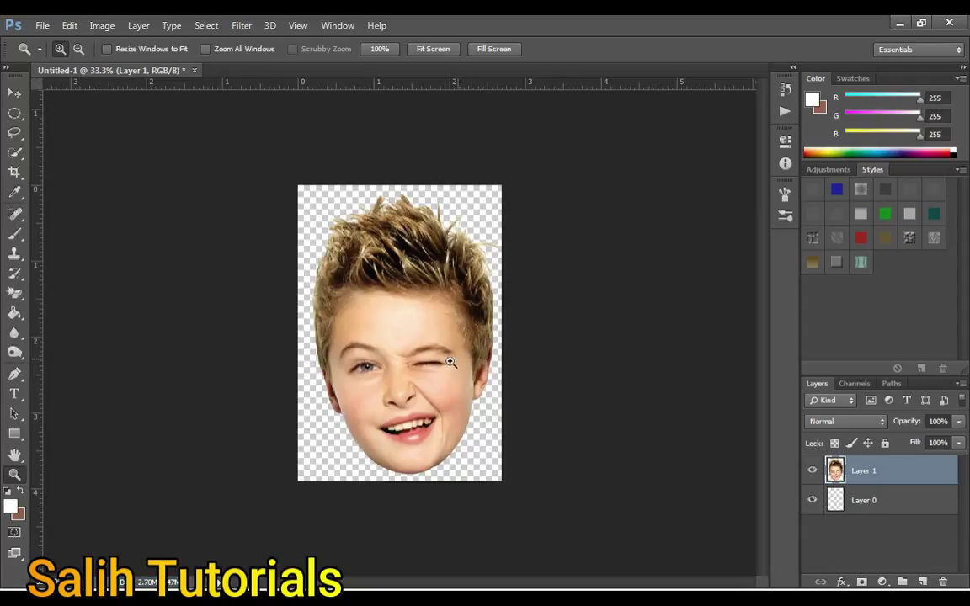
Import the Video file from New folder (2) into Filmora's media library.
{"action": "key", "text": "alt+Tab"}
{"action": "left_click", "coordinate": [236, 311]}
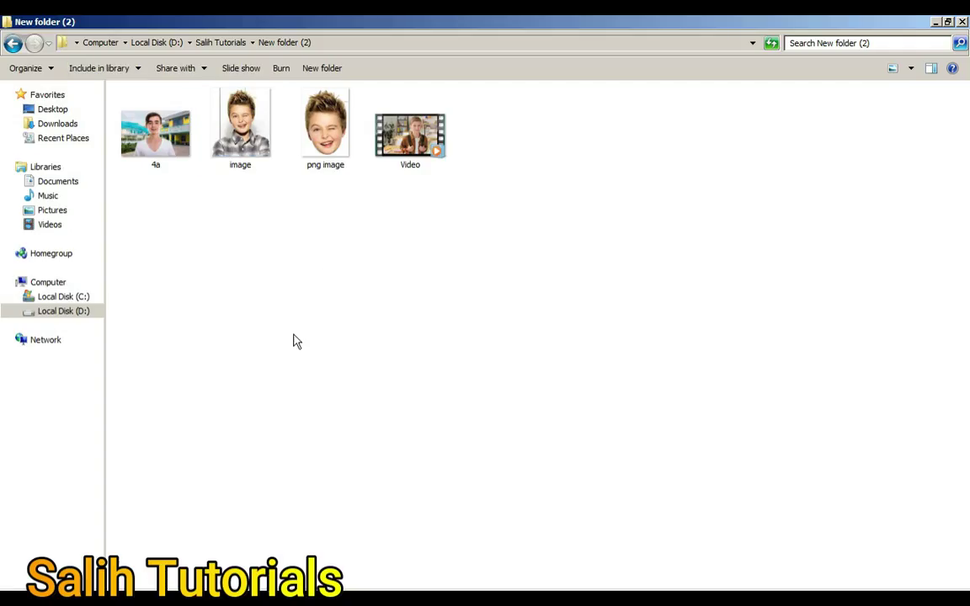
{"action": "left_click", "coordinate": [410, 151]}
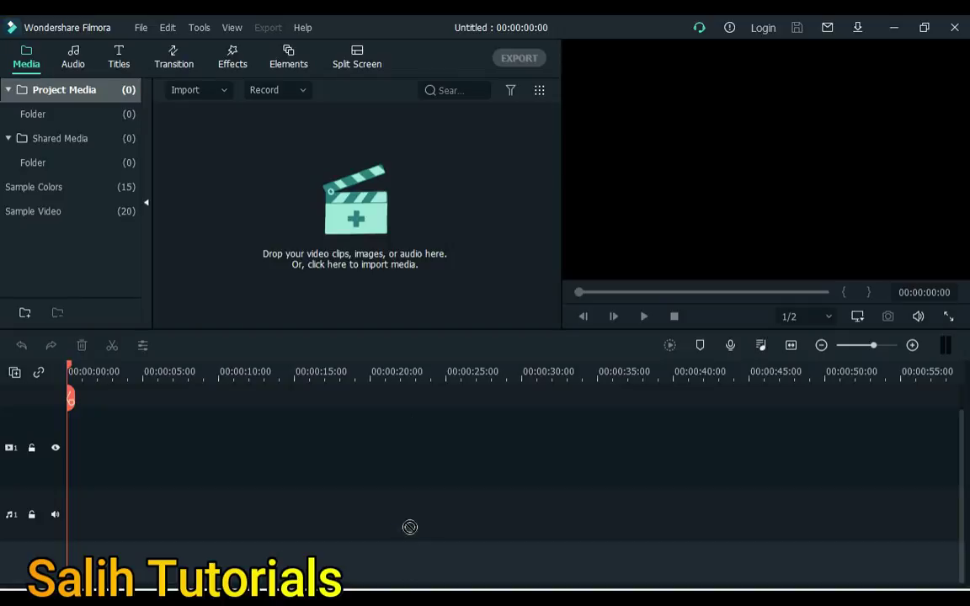
{"action": "left_click_drag", "start_coordinate": [410, 528], "coordinate": [470, 236]}
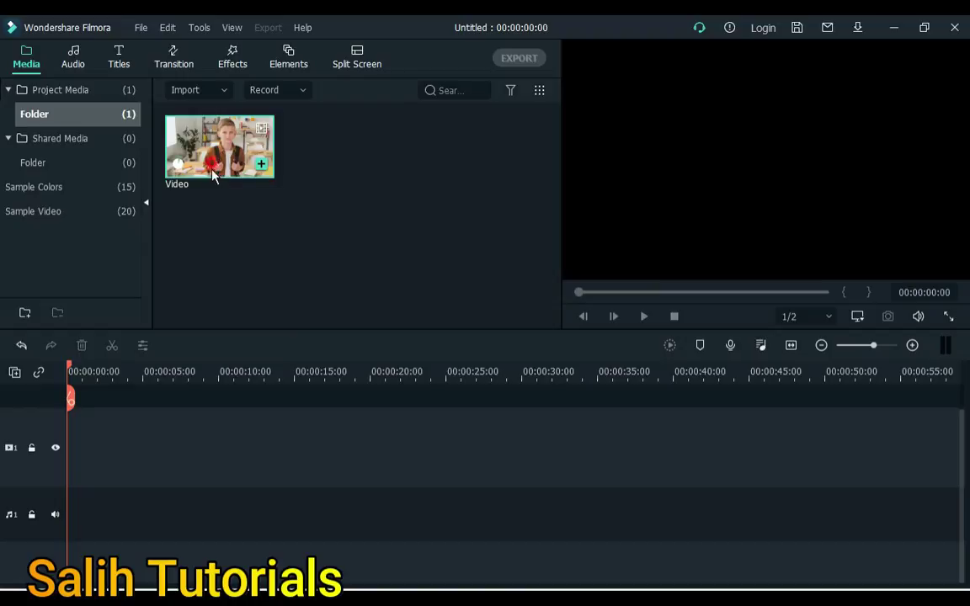
Place the clip on video track 1, matching the project to 1280 x 720 25fps.
{"action": "left_click_drag", "start_coordinate": [212, 173], "coordinate": [66, 470]}
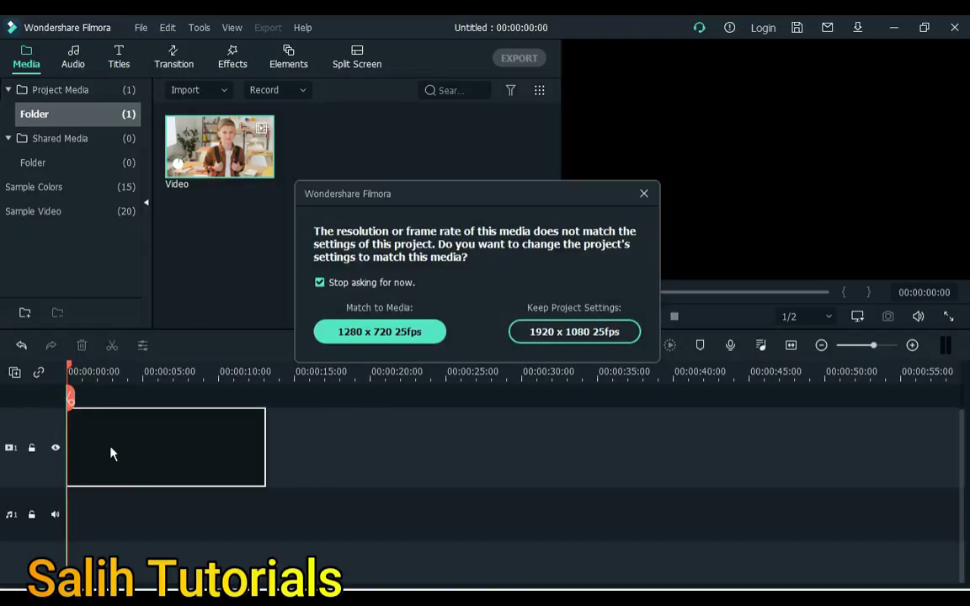
{"action": "left_click", "coordinate": [396, 331]}
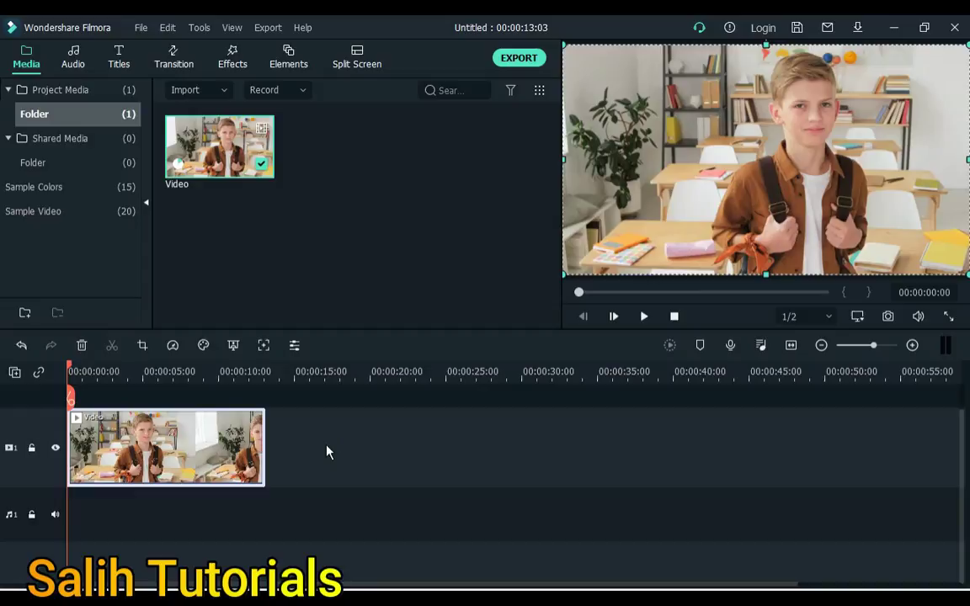
{"action": "left_click", "coordinate": [326, 452]}
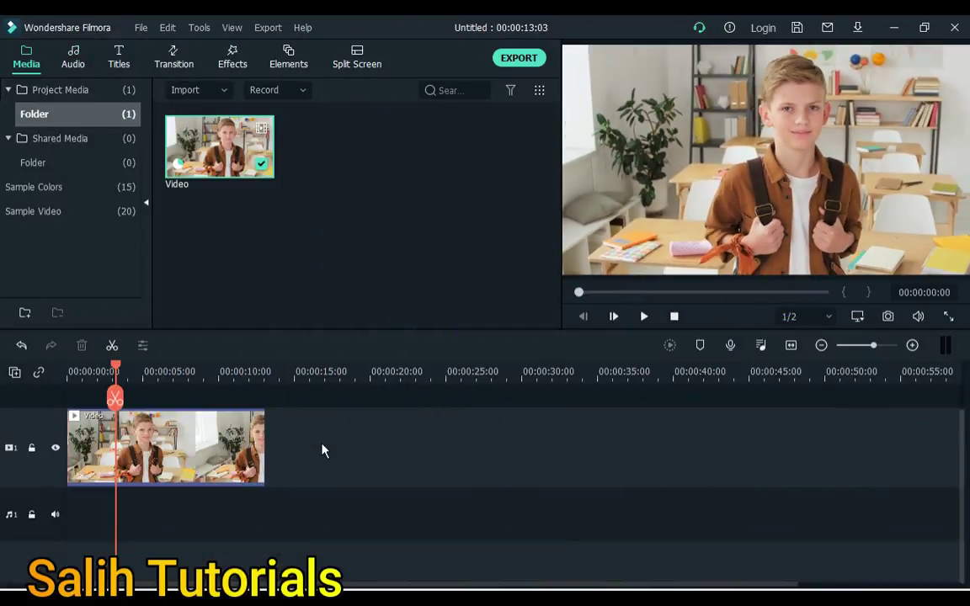
{"action": "key", "text": "Home"}
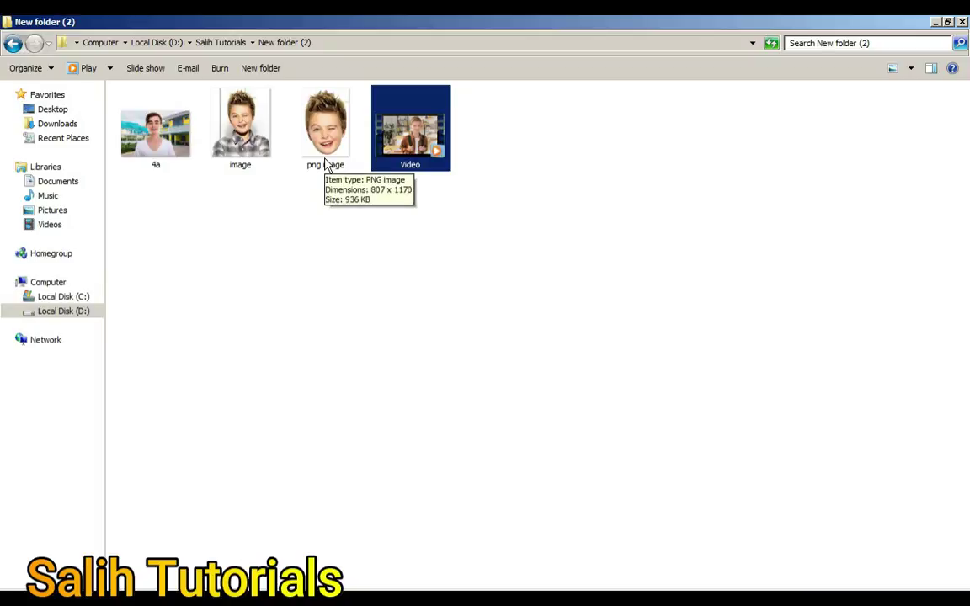
Import 'png' into the media library, put it on track 2, and stretch it to 00:00:13:03.
{"action": "left_click", "coordinate": [326, 149]}
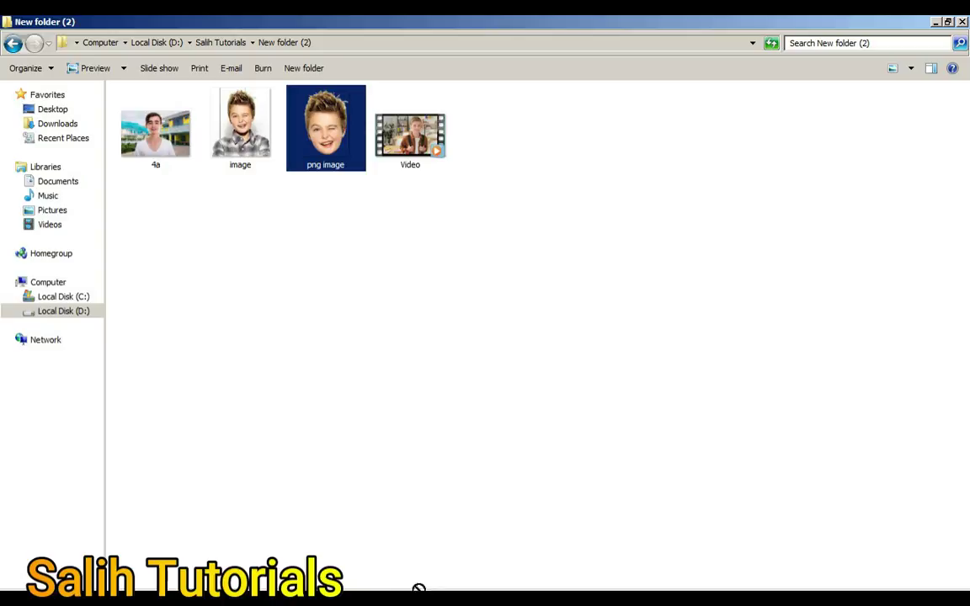
{"action": "left_click_drag", "start_coordinate": [326, 127], "coordinate": [427, 200]}
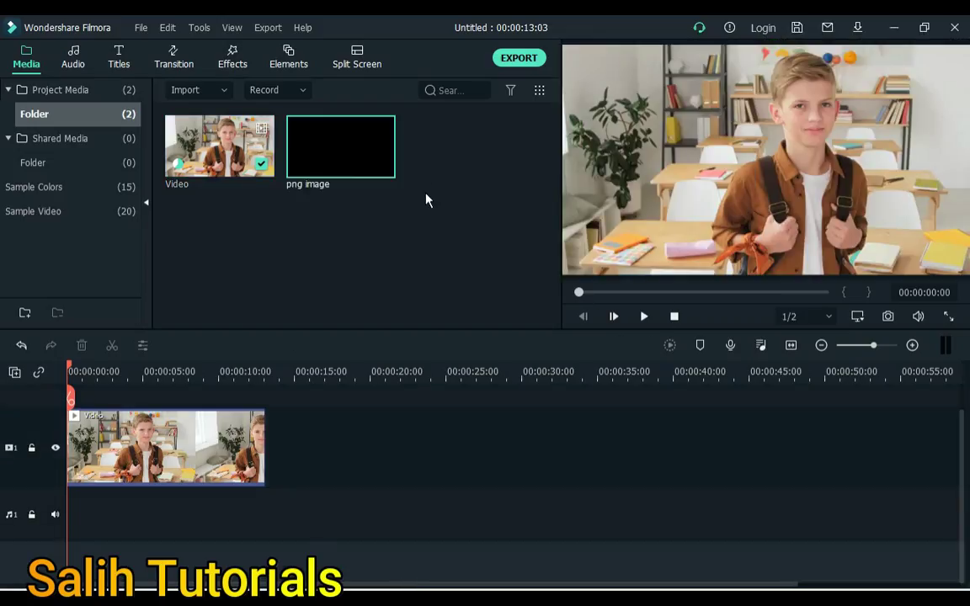
{"action": "left_click_drag", "start_coordinate": [313, 153], "coordinate": [325, 180]}
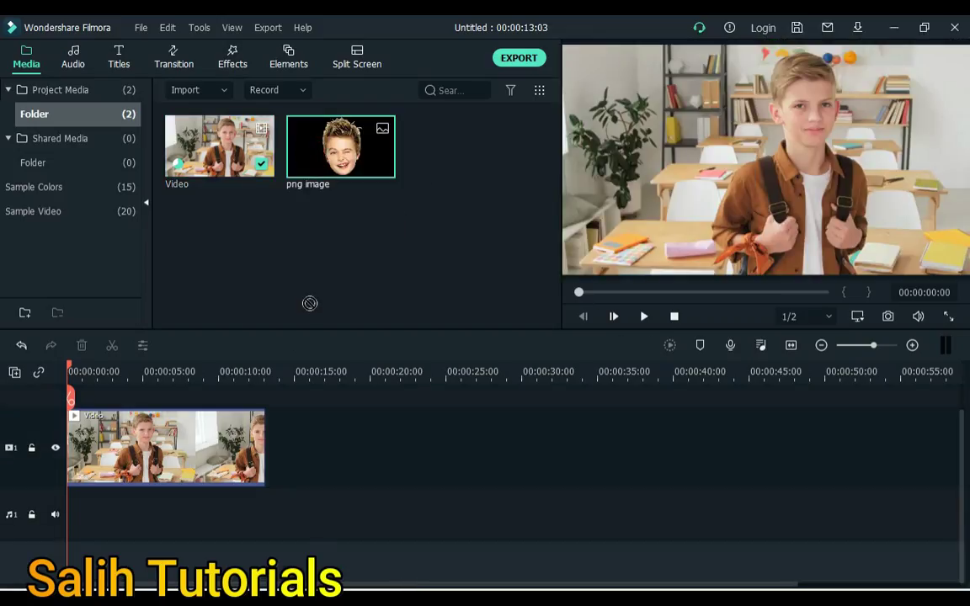
{"action": "left_click_drag", "start_coordinate": [301, 344], "coordinate": [56, 385]}
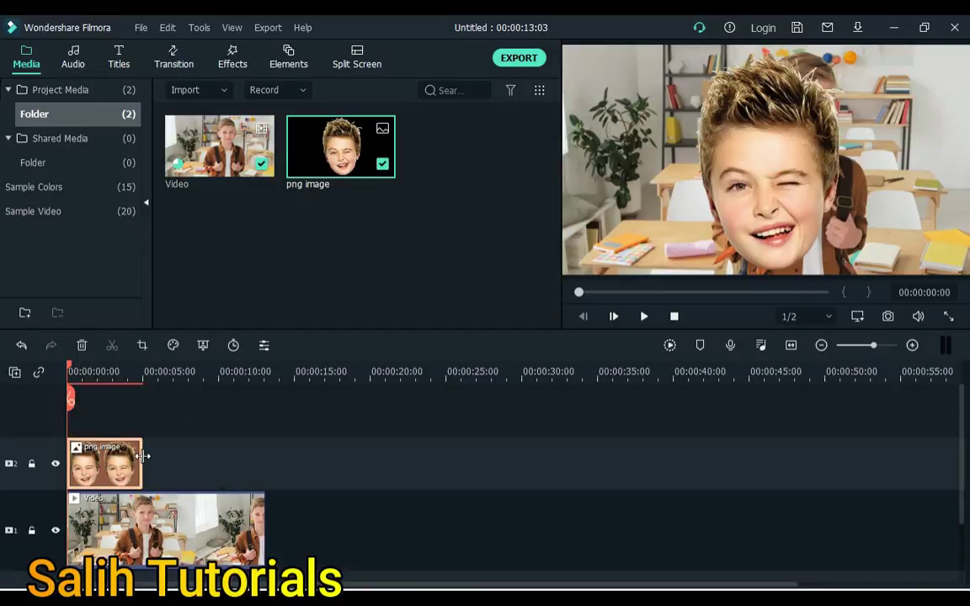
{"action": "left_click_drag", "start_coordinate": [143, 456], "coordinate": [266, 455]}
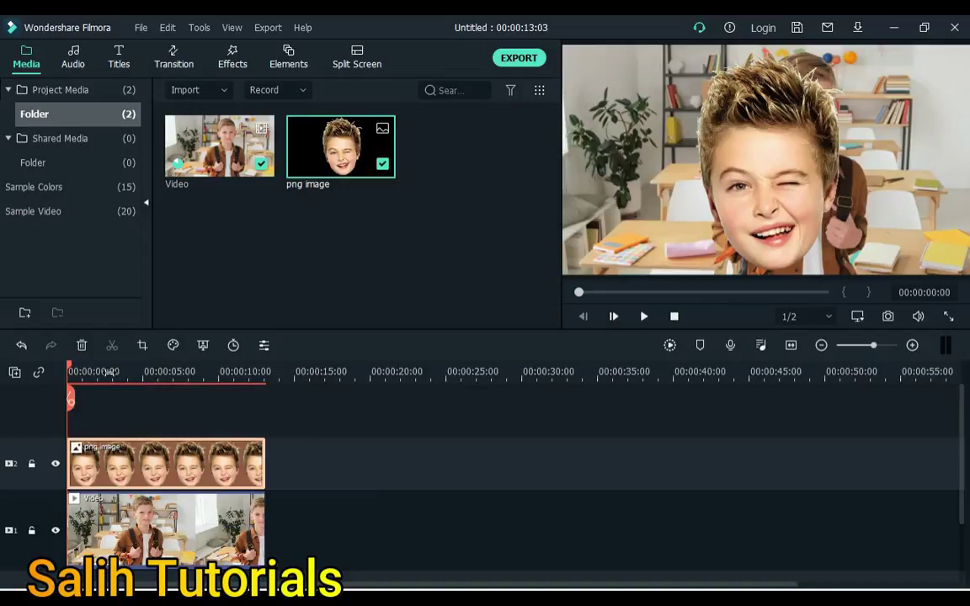
Scale the head overlay to 47.13% and move it to X 50.0, Y 78.2 over the face.
{"action": "double_click", "coordinate": [132, 457]}
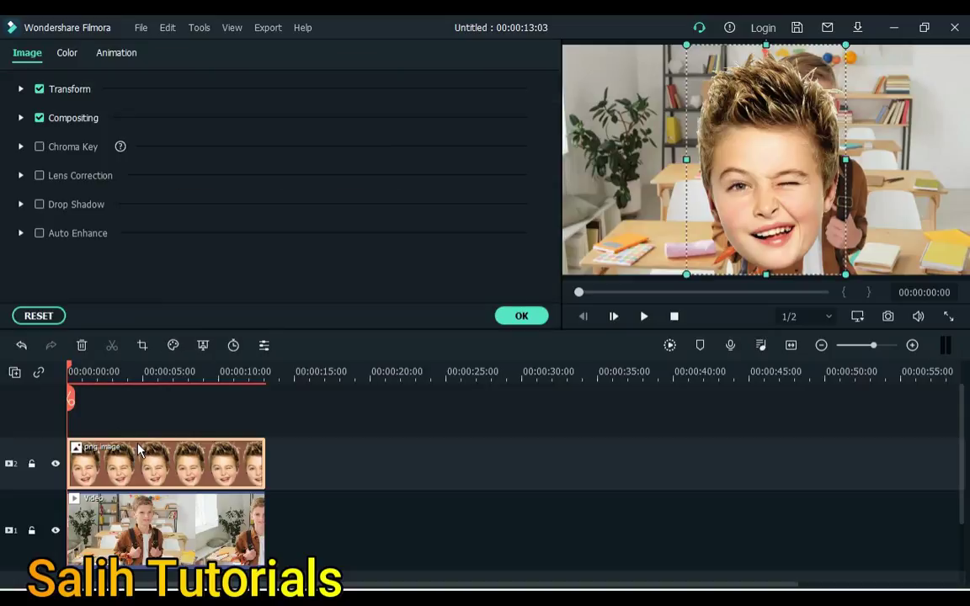
{"action": "left_click", "coordinate": [21, 89]}
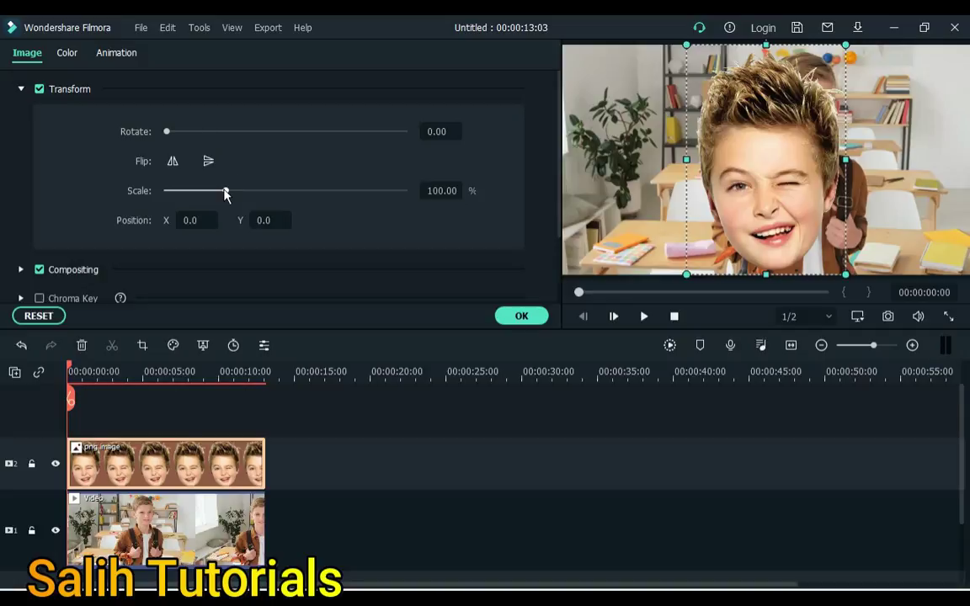
{"action": "left_click_drag", "start_coordinate": [225, 193], "coordinate": [194, 195]}
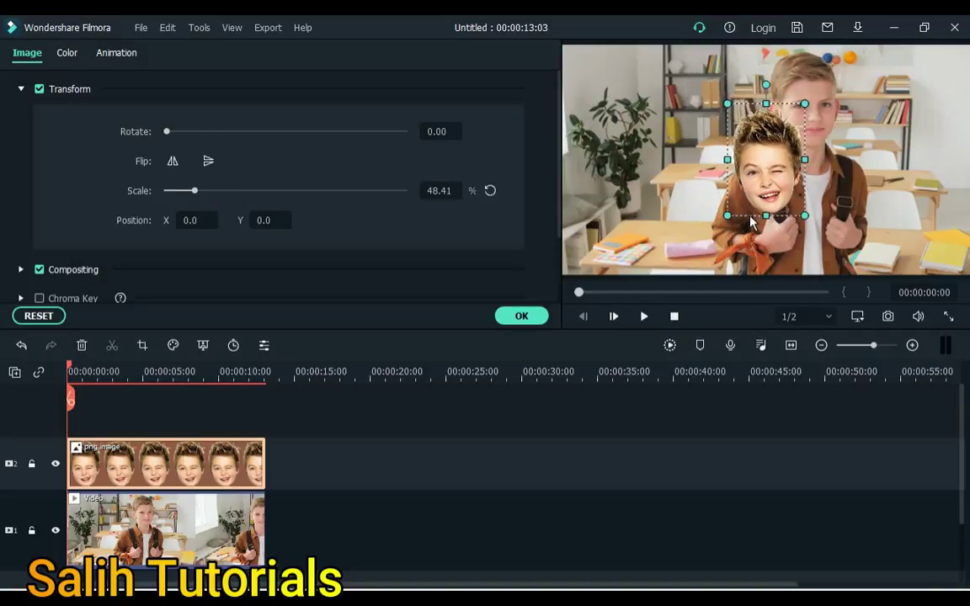
{"action": "left_click_drag", "start_coordinate": [748, 216], "coordinate": [793, 153]}
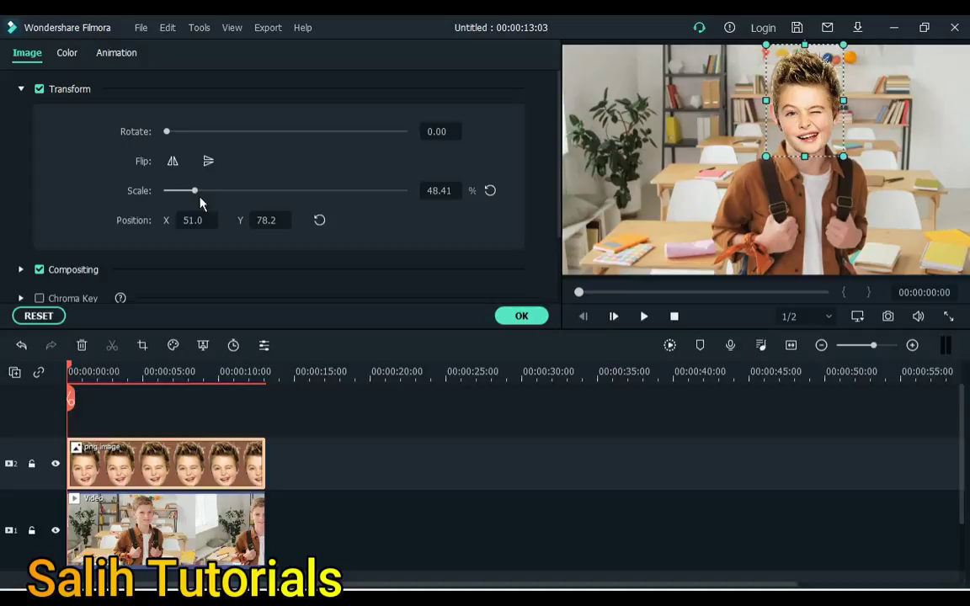
{"action": "left_click_drag", "start_coordinate": [196, 194], "coordinate": [195, 195]}
{"action": "left_click", "coordinate": [405, 431]}
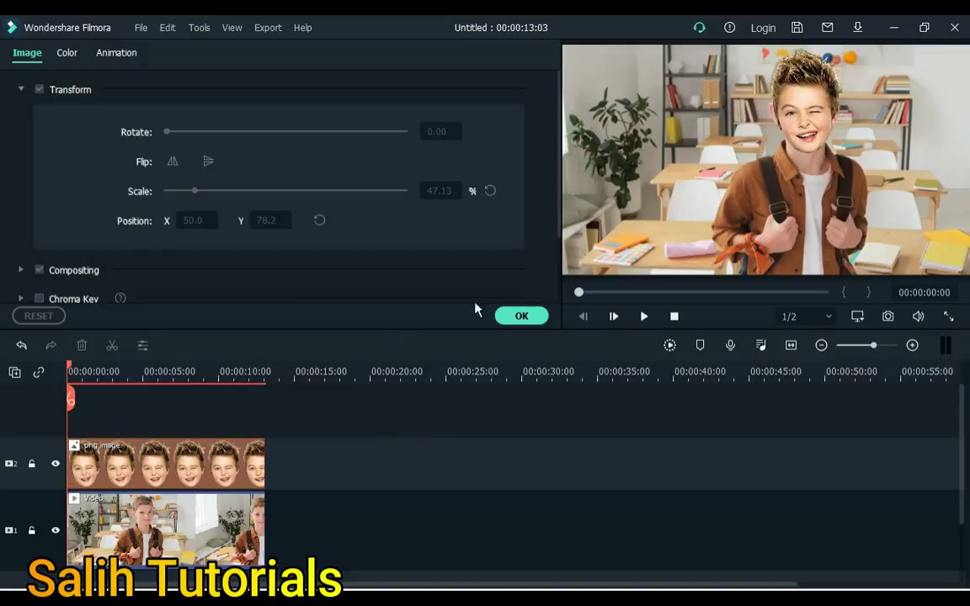
Apply the overlay changes, select the Video clip and turn on Motion Tracking.
{"action": "left_click", "coordinate": [522, 317]}
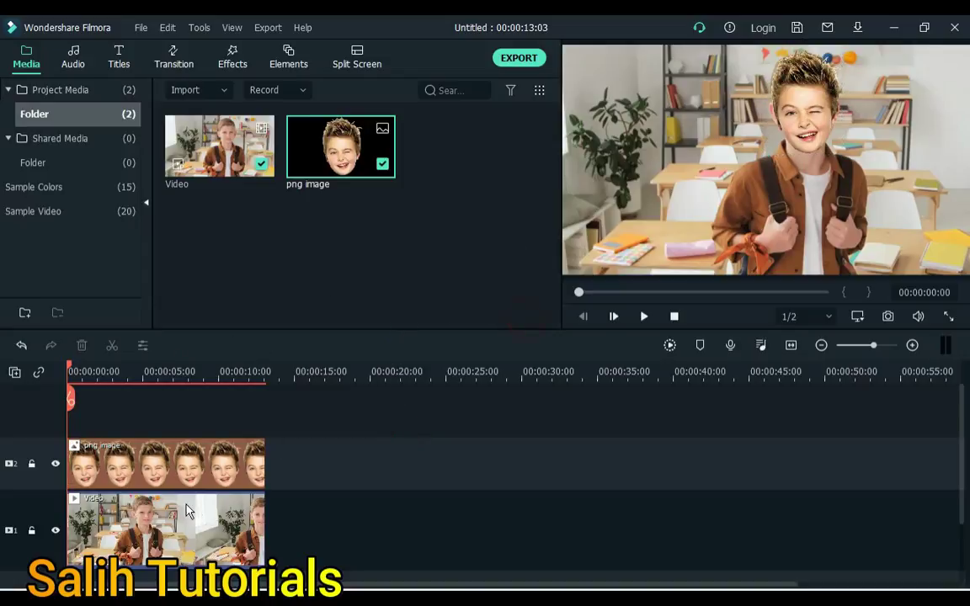
{"action": "left_click", "coordinate": [154, 524]}
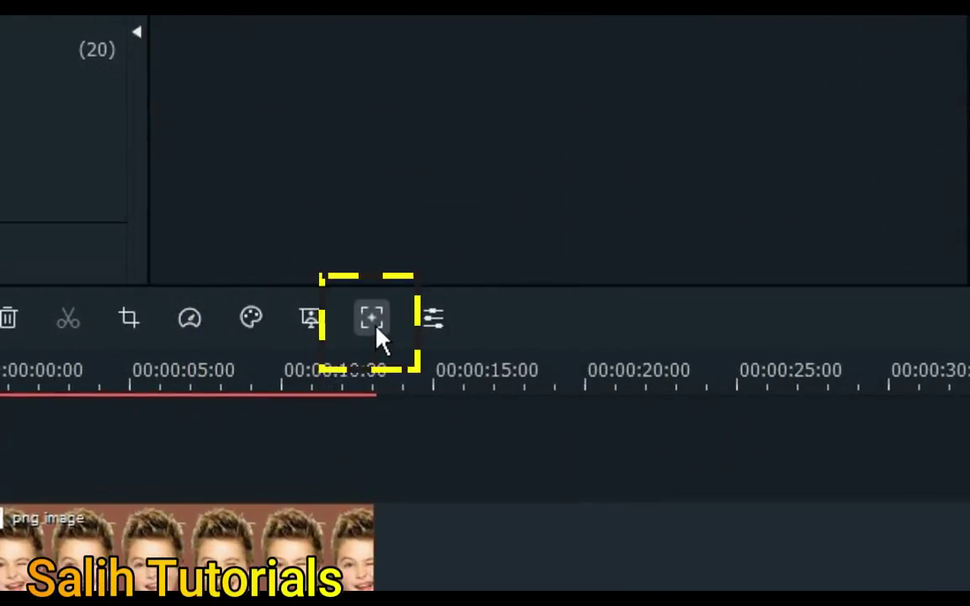
{"action": "left_click", "coordinate": [375, 326]}
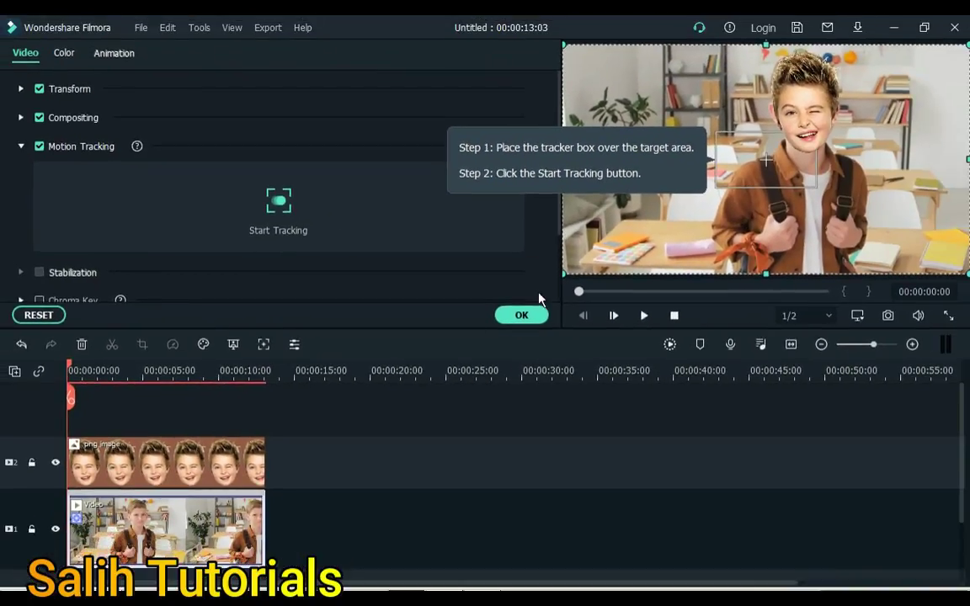
Hide the head track and fit the tracking box tightly over the boy's face and nose.
{"action": "left_click", "coordinate": [768, 158]}
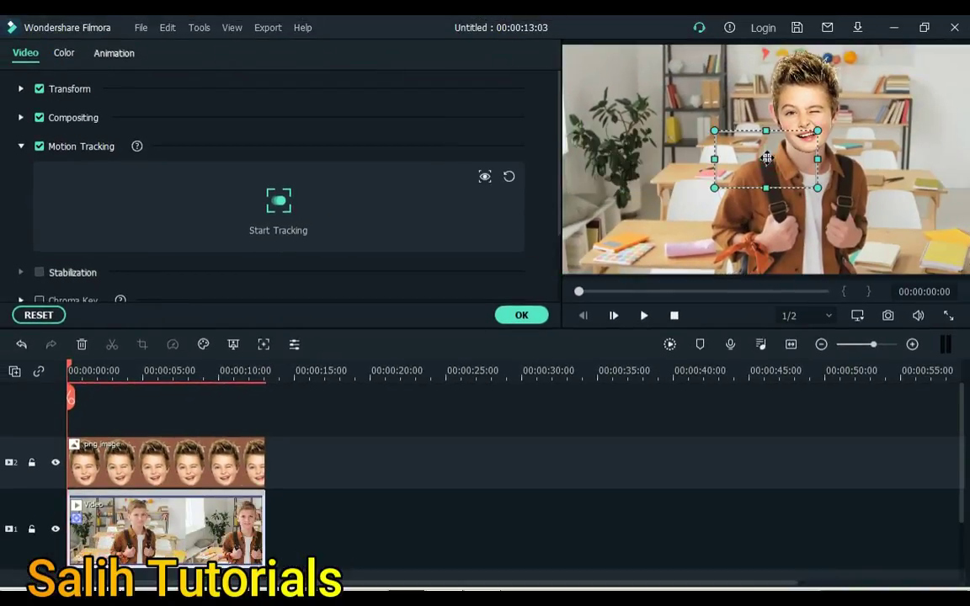
{"action": "left_click_drag", "start_coordinate": [766, 159], "coordinate": [806, 112]}
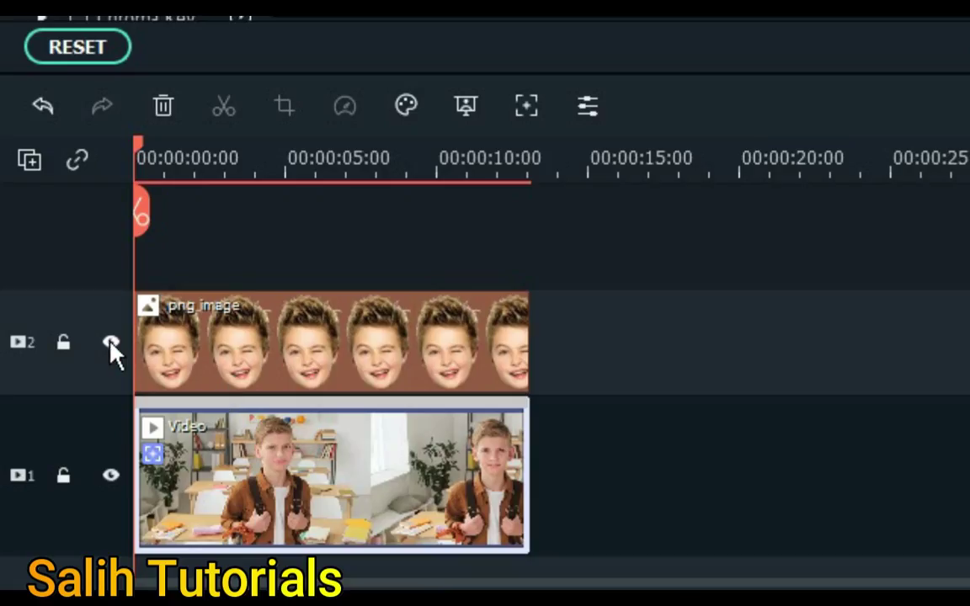
{"action": "left_click", "coordinate": [111, 342]}
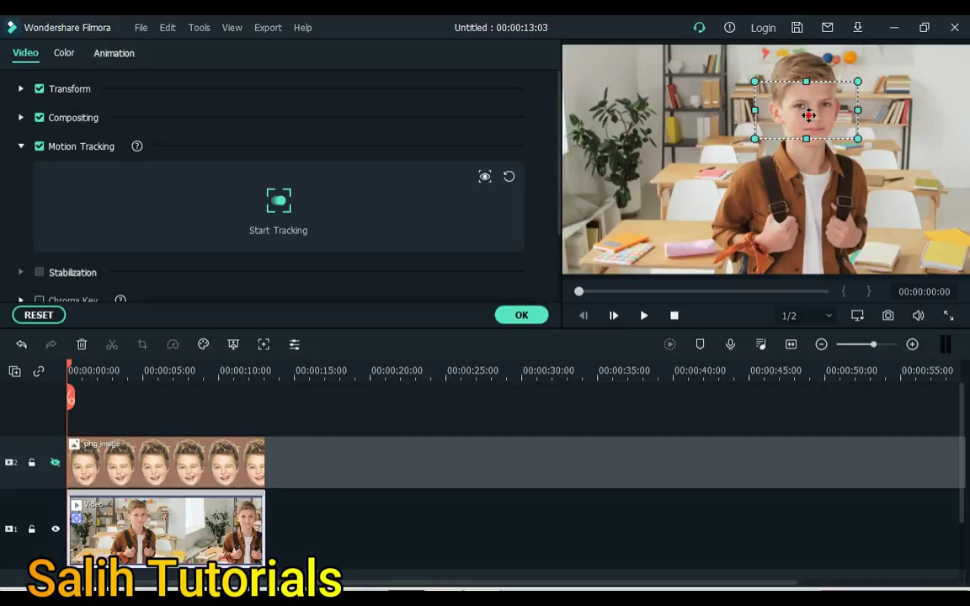
{"action": "left_click_drag", "start_coordinate": [809, 115], "coordinate": [810, 117]}
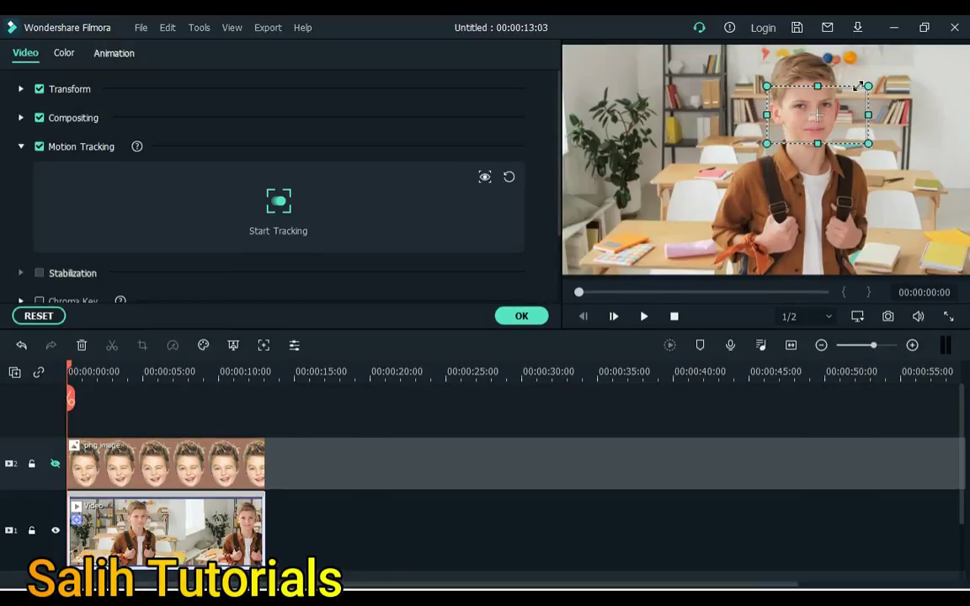
{"action": "left_click_drag", "start_coordinate": [859, 85], "coordinate": [813, 123]}
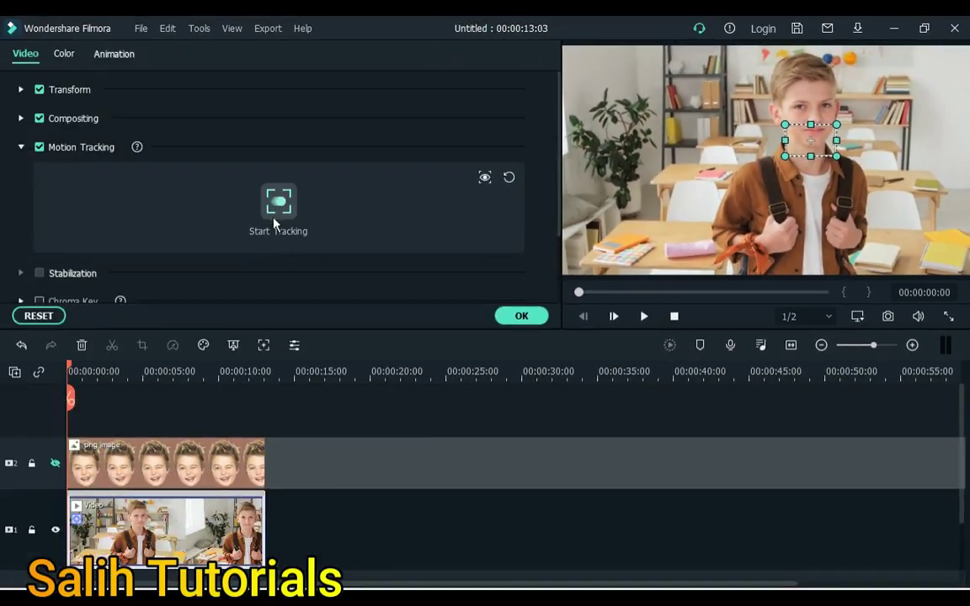
Run face tracking, unhide track 2, and set the png image head to follow the tracked face.
{"action": "left_click", "coordinate": [274, 223]}
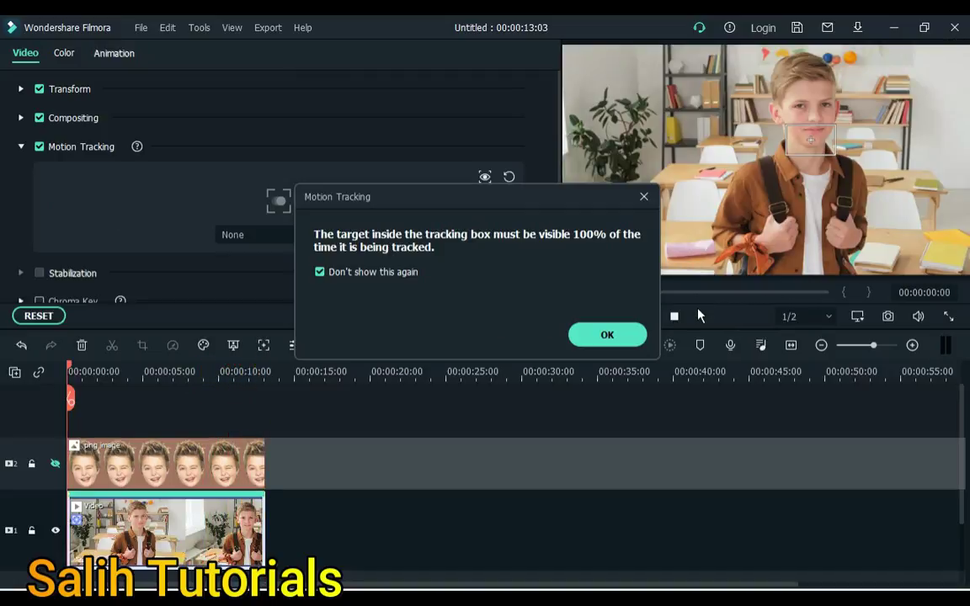
{"action": "left_click", "coordinate": [627, 336]}
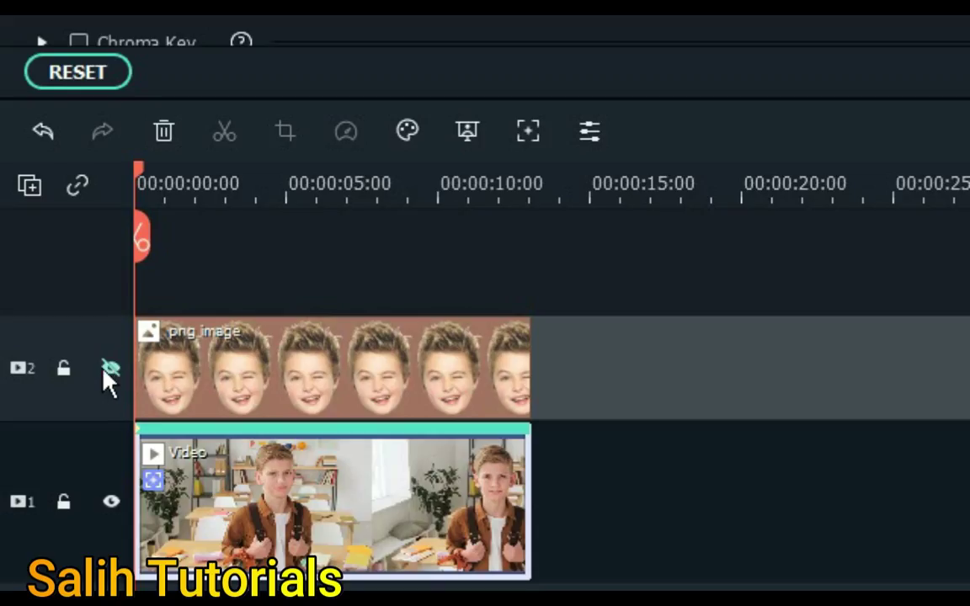
{"action": "left_click", "coordinate": [55, 464]}
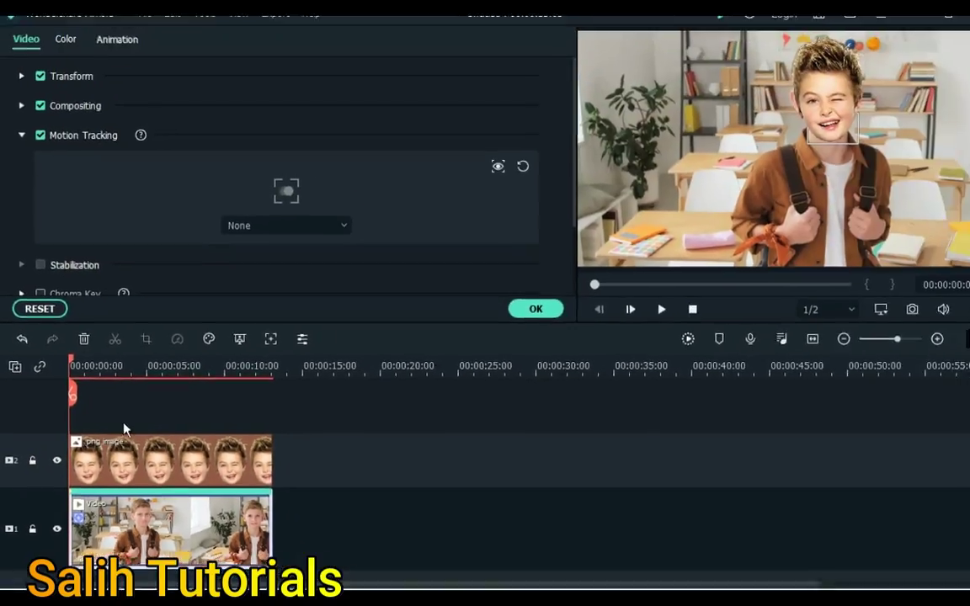
{"action": "left_click", "coordinate": [289, 226]}
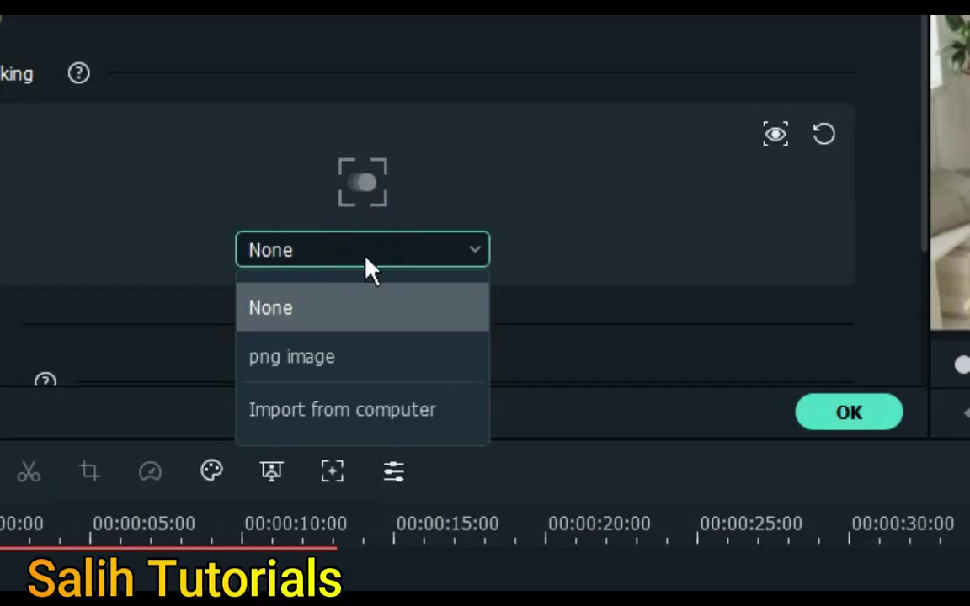
{"action": "left_click", "coordinate": [339, 364]}
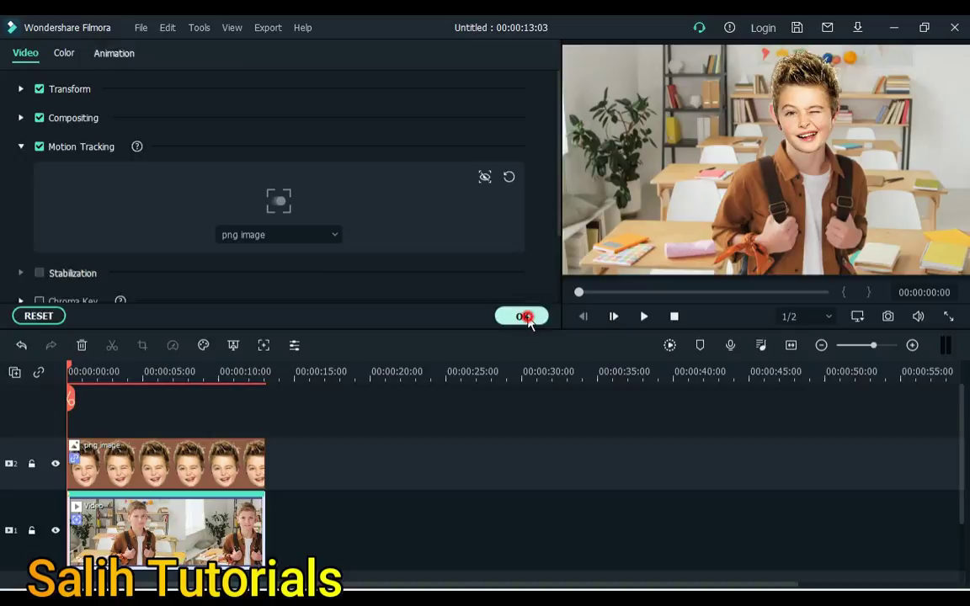
Confirm the Motion Tracking panel with OK, keeping the png head linked to the face.
{"action": "left_click", "coordinate": [524, 317]}
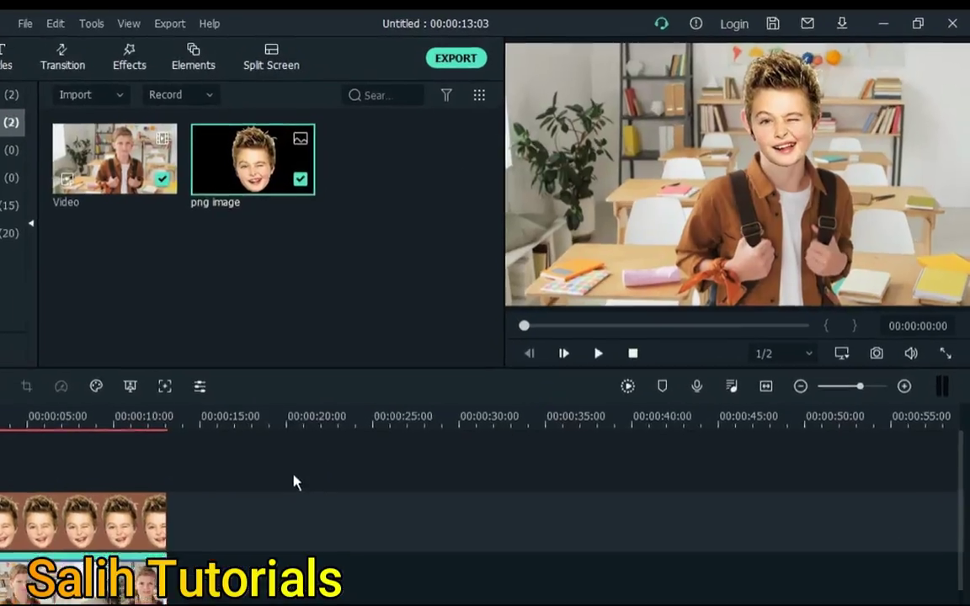